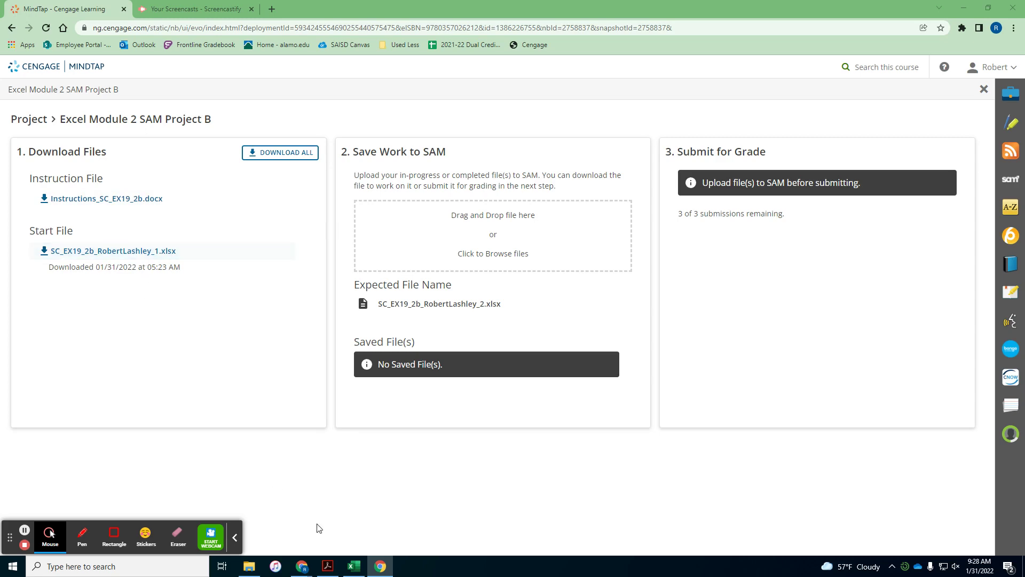
# Step: Bring the downloaded Module 2 SAM Project B start workbook to the front in Excel
pyautogui.click(354, 567)
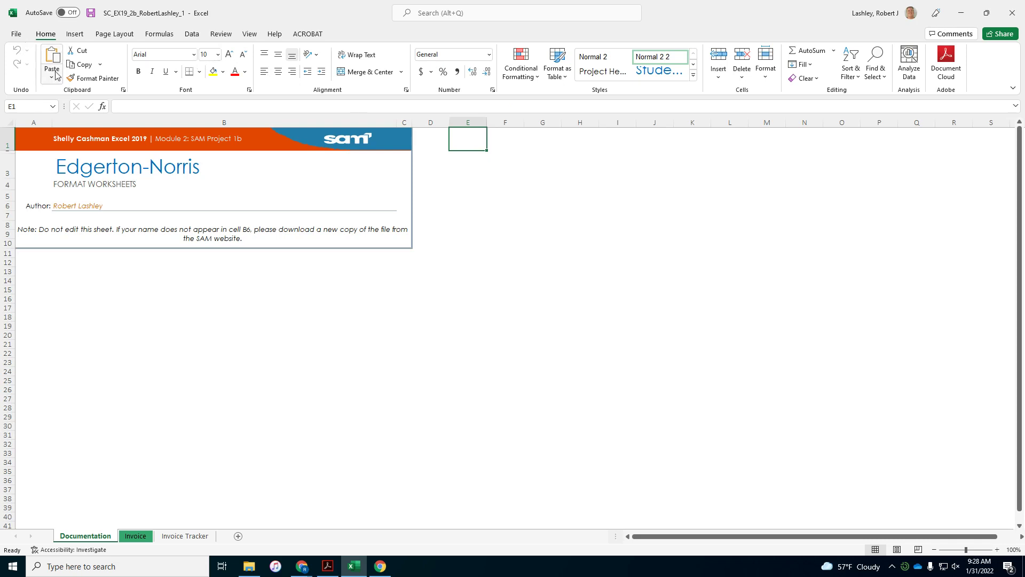
# Step: Save the workbook to Downloads under a file name ending in _2 instead of _1
pyautogui.click(13, 34)
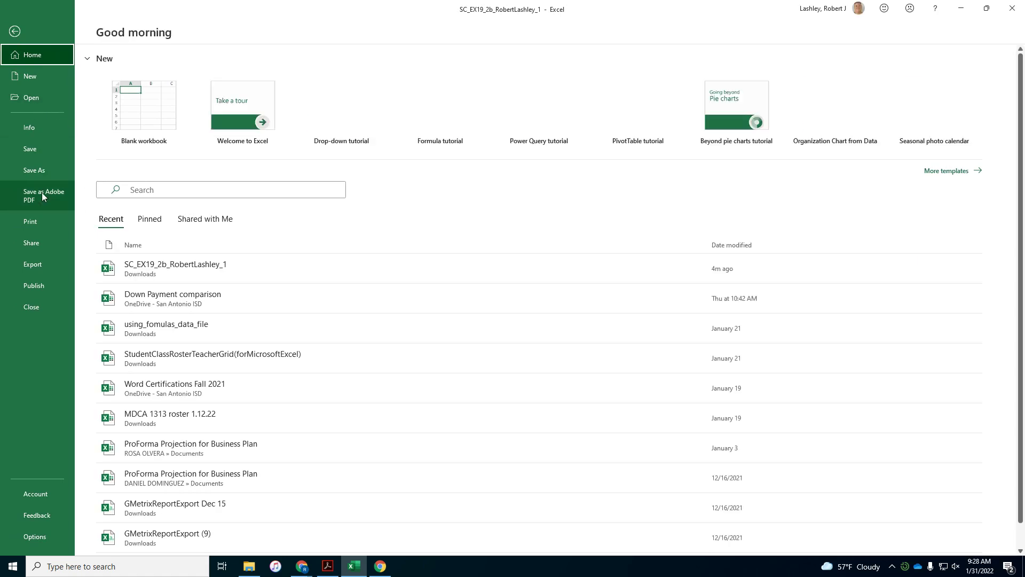
pyautogui.click(42, 170)
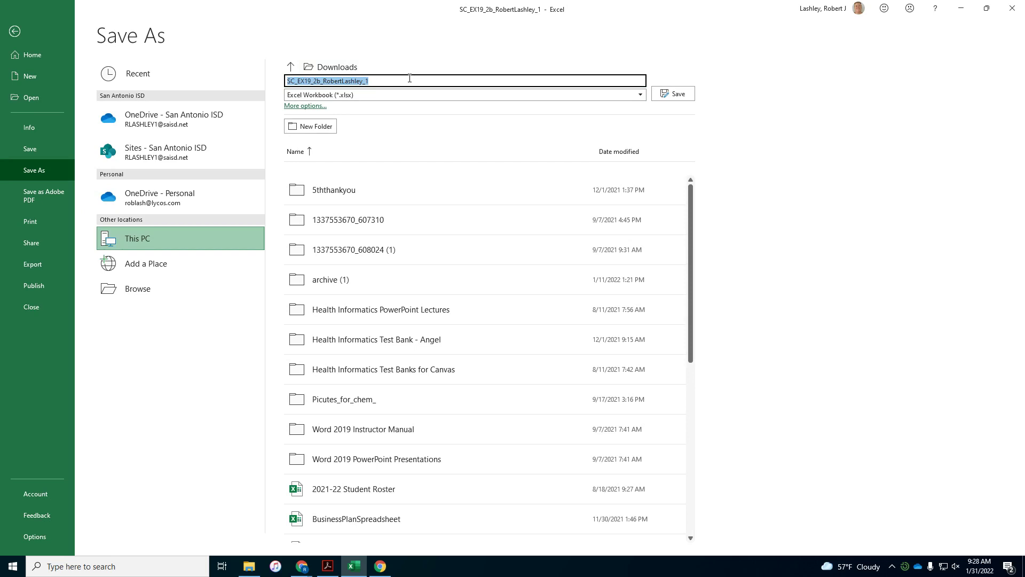
pyautogui.click(409, 78)
pyautogui.press('BackSpace')
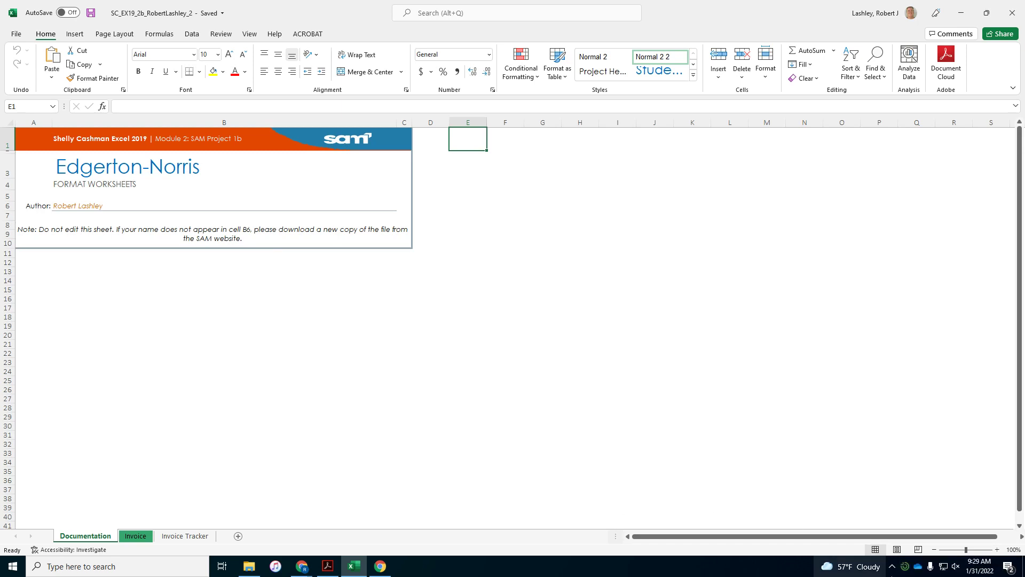
# Step: Rename the Invoice worksheet tab to 'Current Invoice'
pyautogui.click(932, 565)
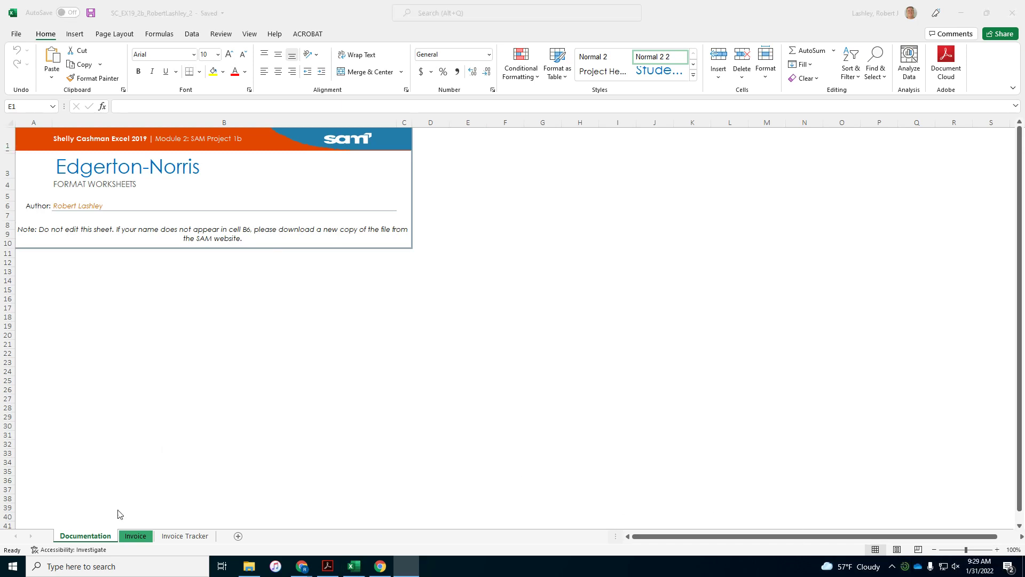
pyautogui.click(127, 538)
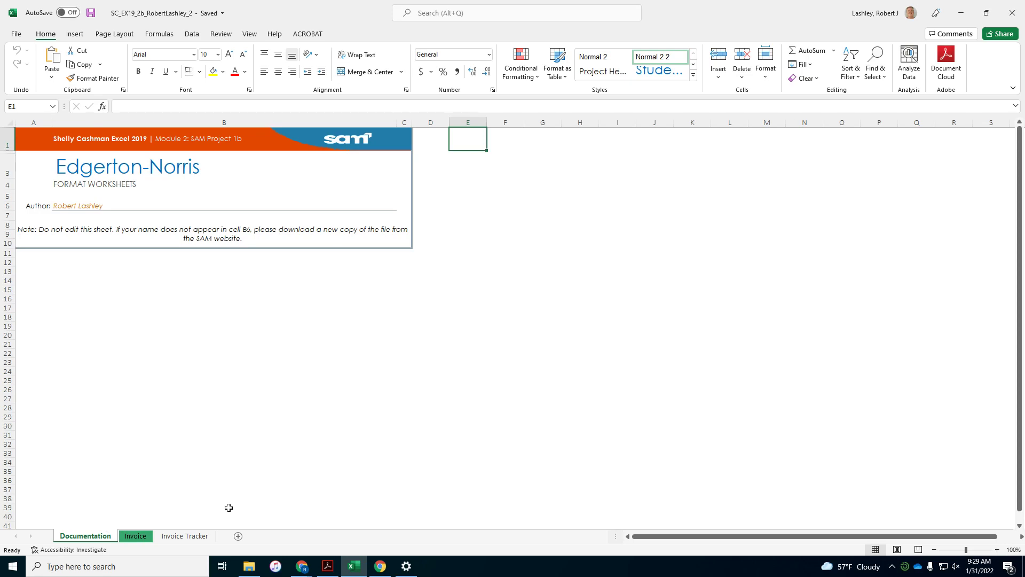
pyautogui.click(136, 536)
pyautogui.rightClick(138, 540)
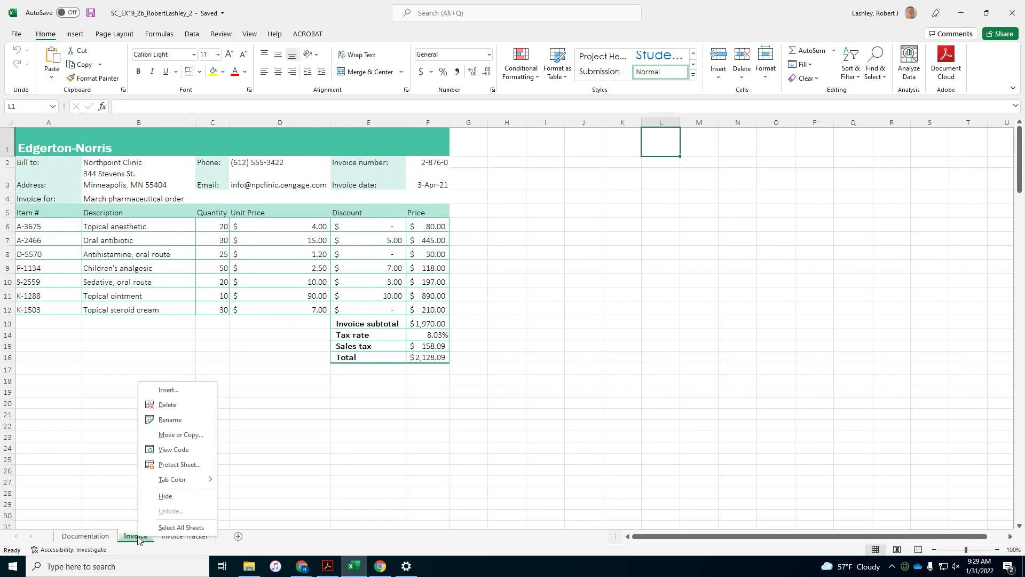
pyautogui.click(169, 420)
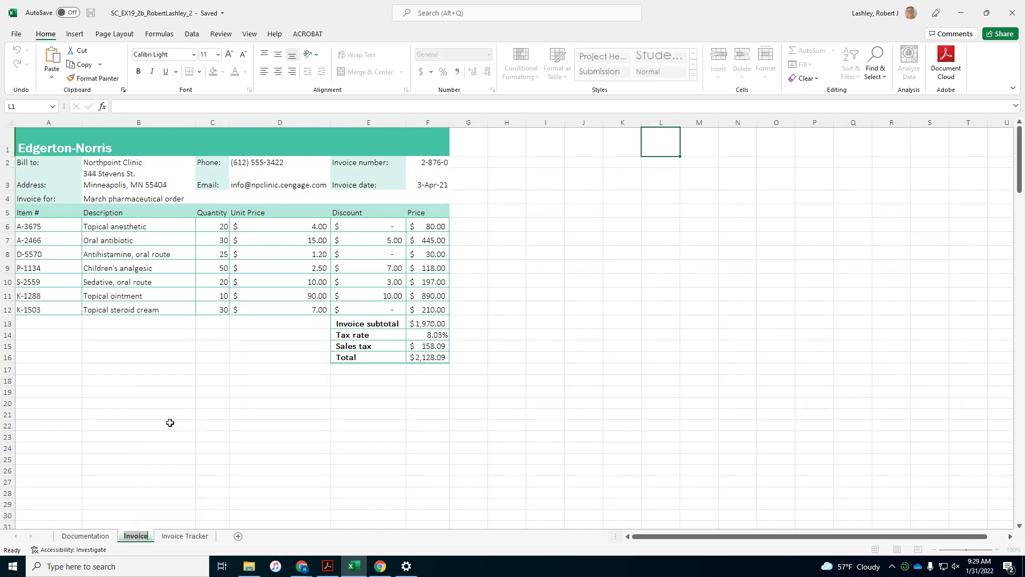
pyautogui.write('Current Invoice')
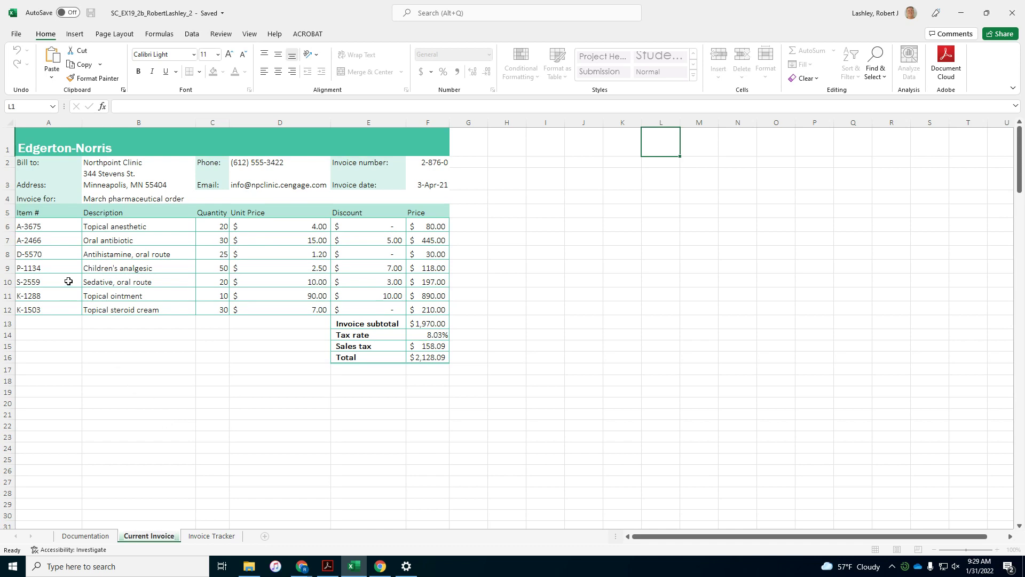
pyautogui.press('Return')
# Step: Middle-align the Edgerton-Norris title in cell A1
pyautogui.click(71, 146)
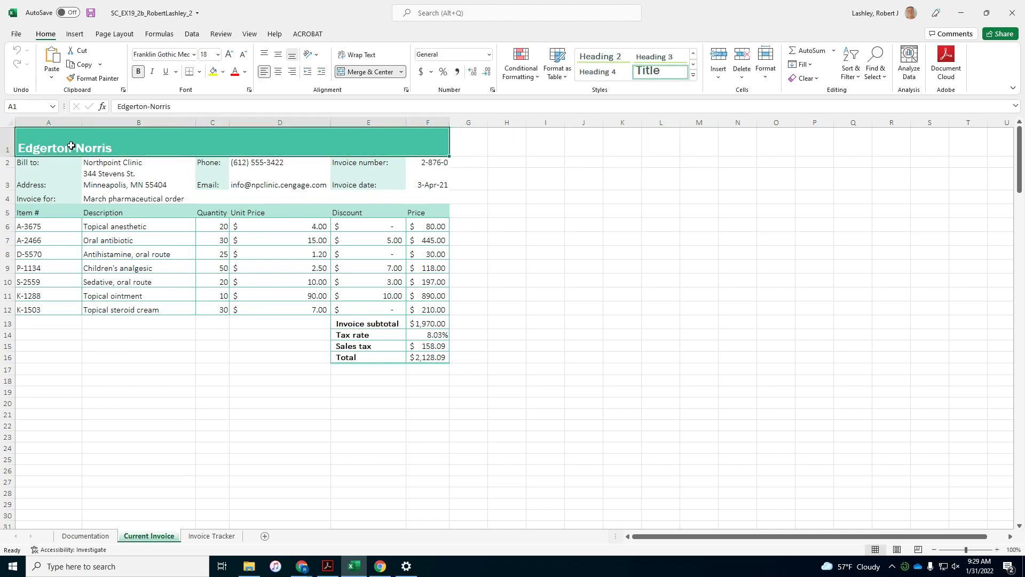
pyautogui.click(280, 54)
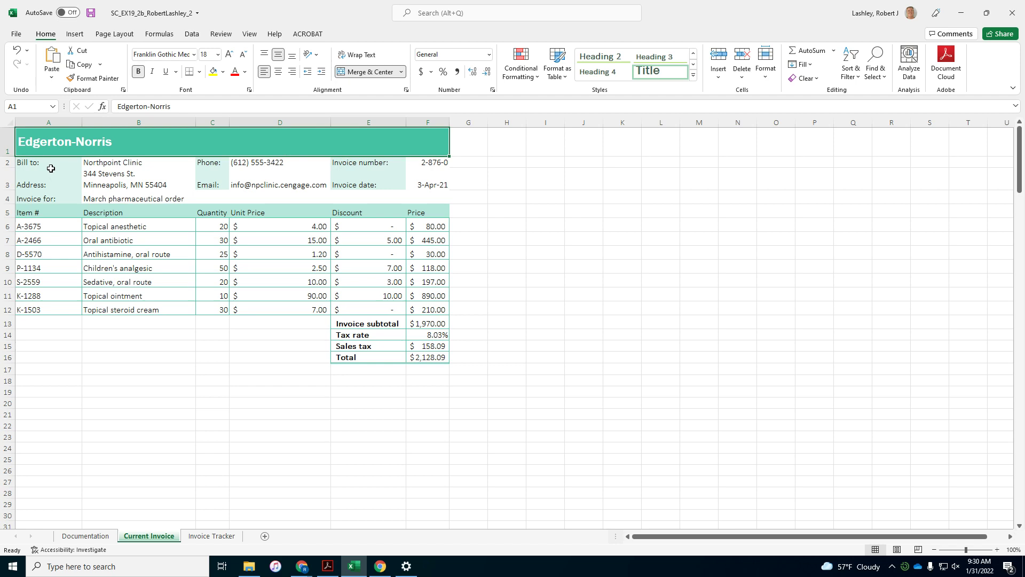
# Step: Give the billing block A2:F4 an outline border coloured Green, Accent 4
pyautogui.moveTo(50, 168); pyautogui.dragTo(434, 191)
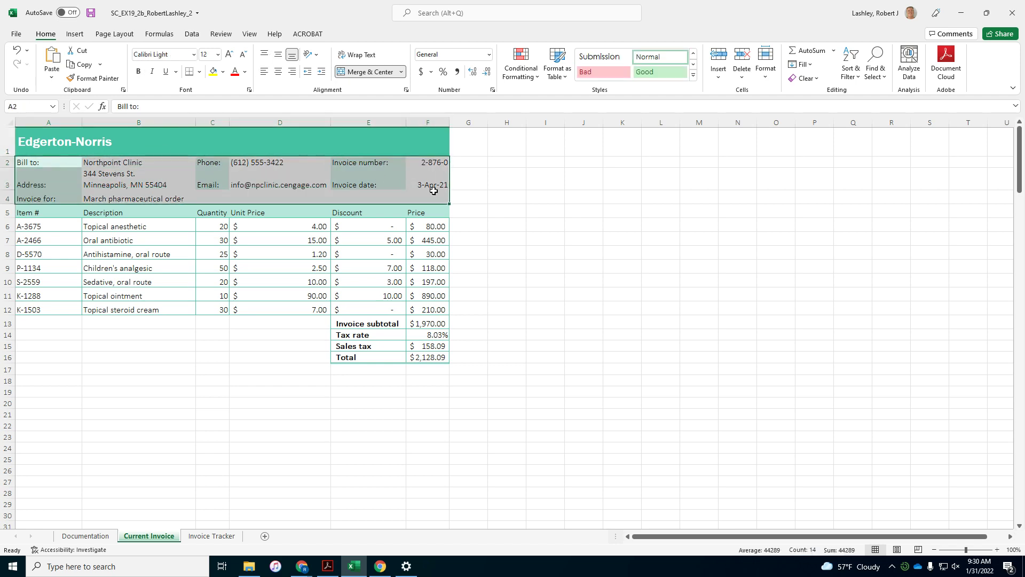
pyautogui.click(200, 72)
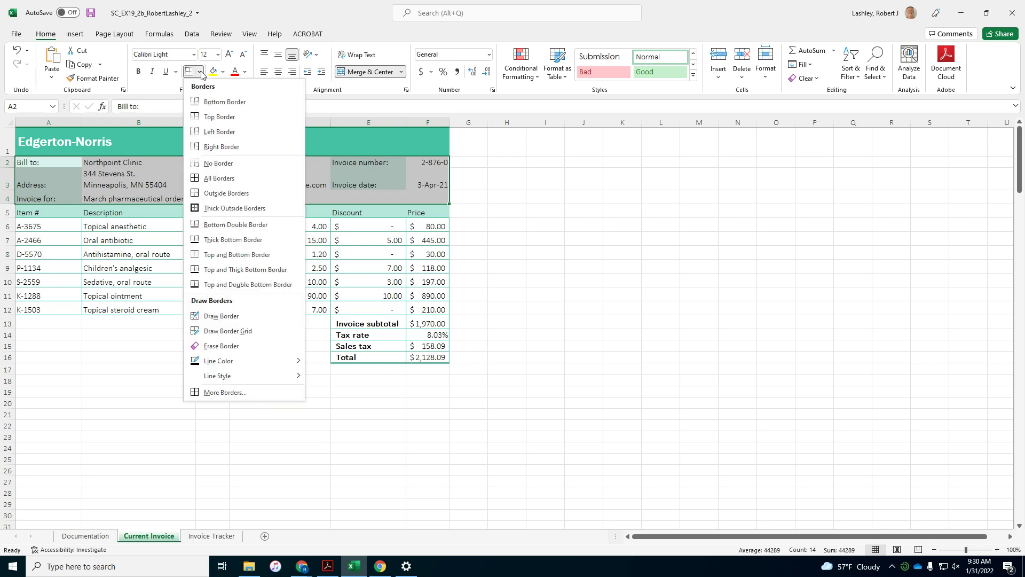
pyautogui.click(241, 194)
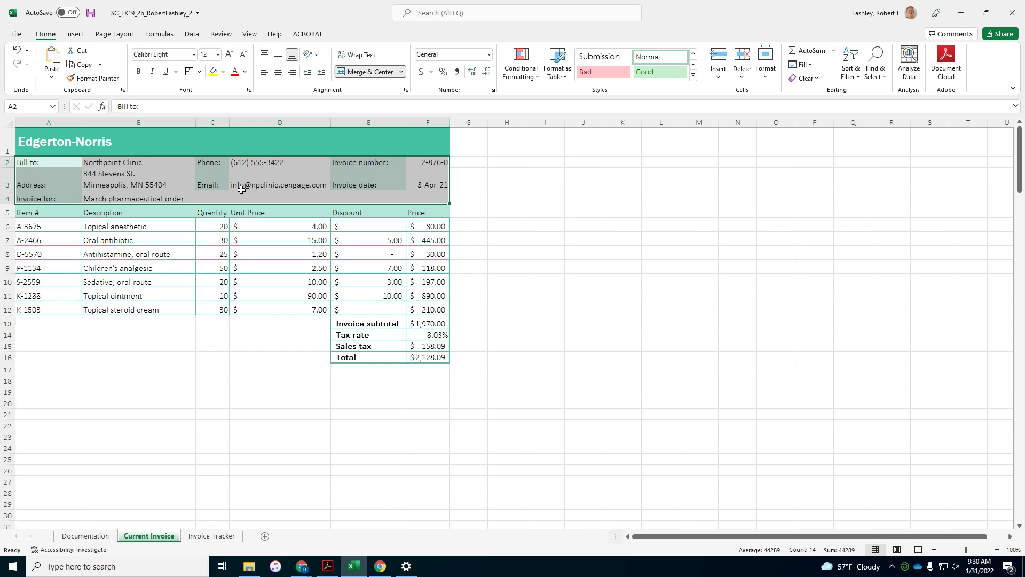
pyautogui.click(200, 73)
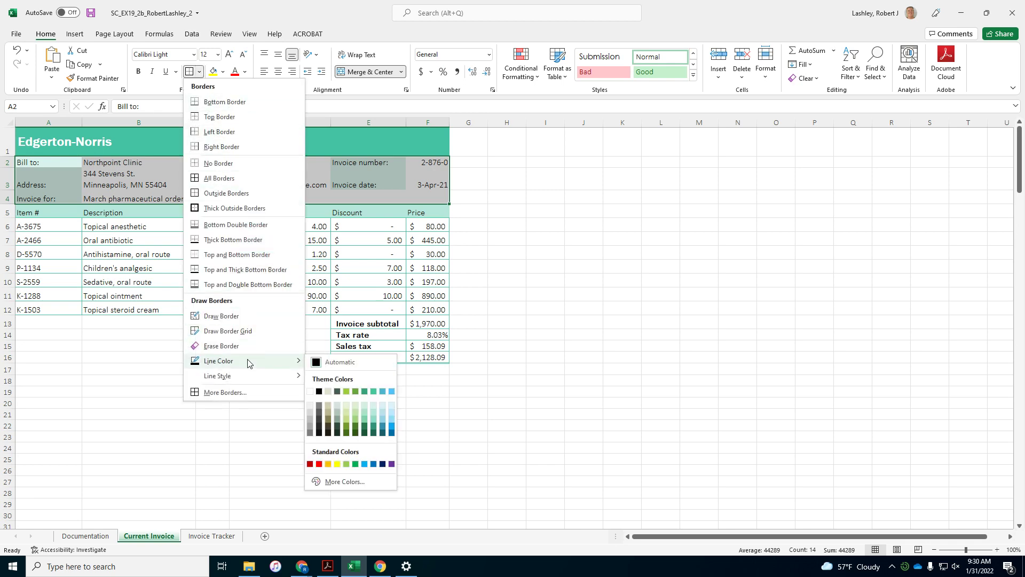
pyautogui.click(249, 392)
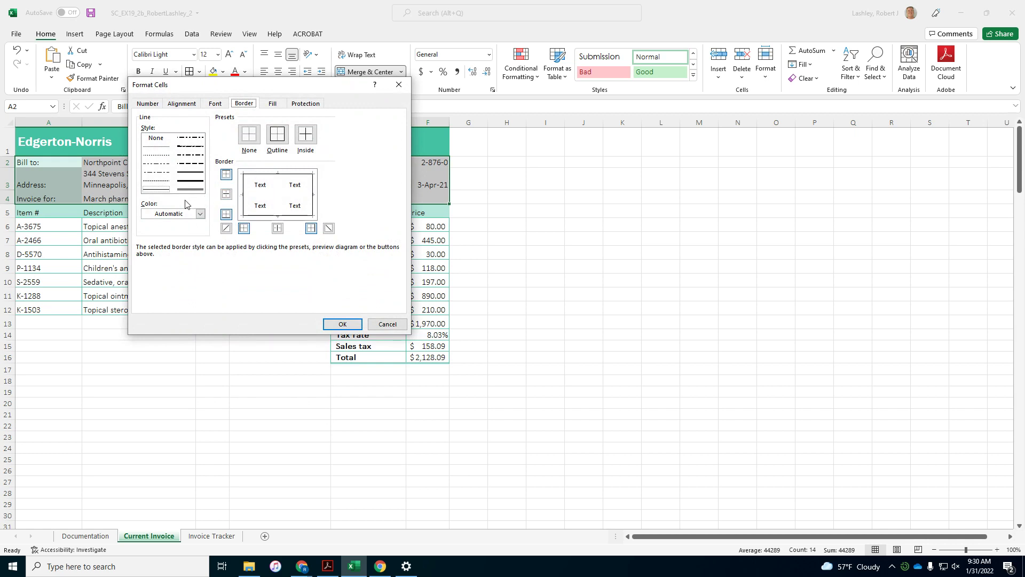
pyautogui.click(198, 214)
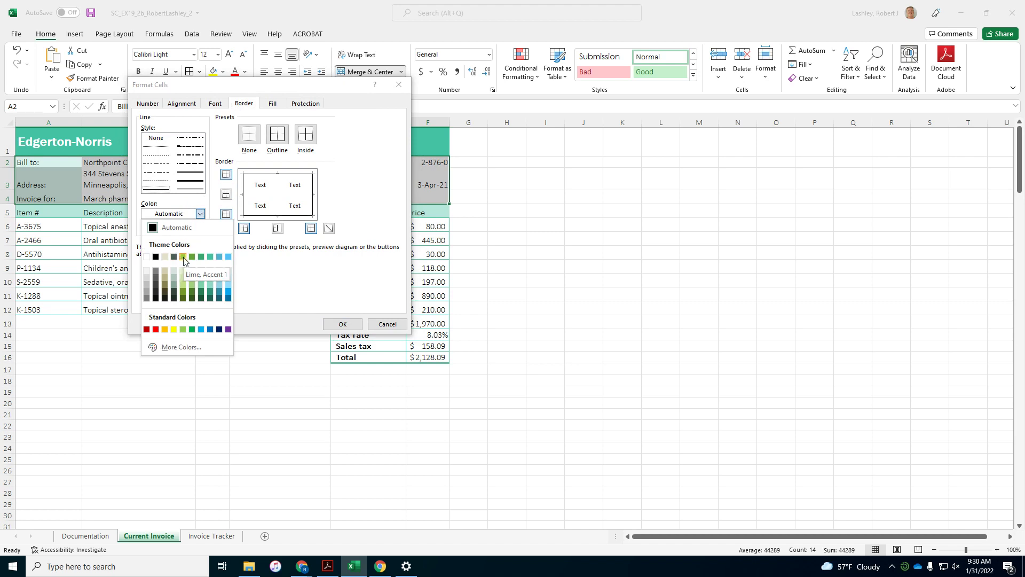
pyautogui.click(211, 256)
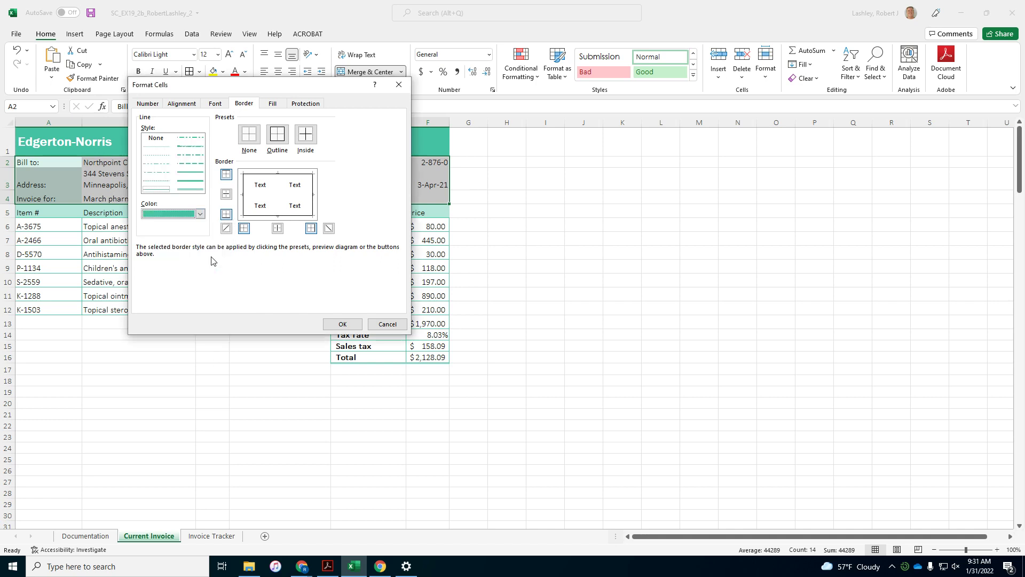
pyautogui.click(278, 134)
pyautogui.click(332, 323)
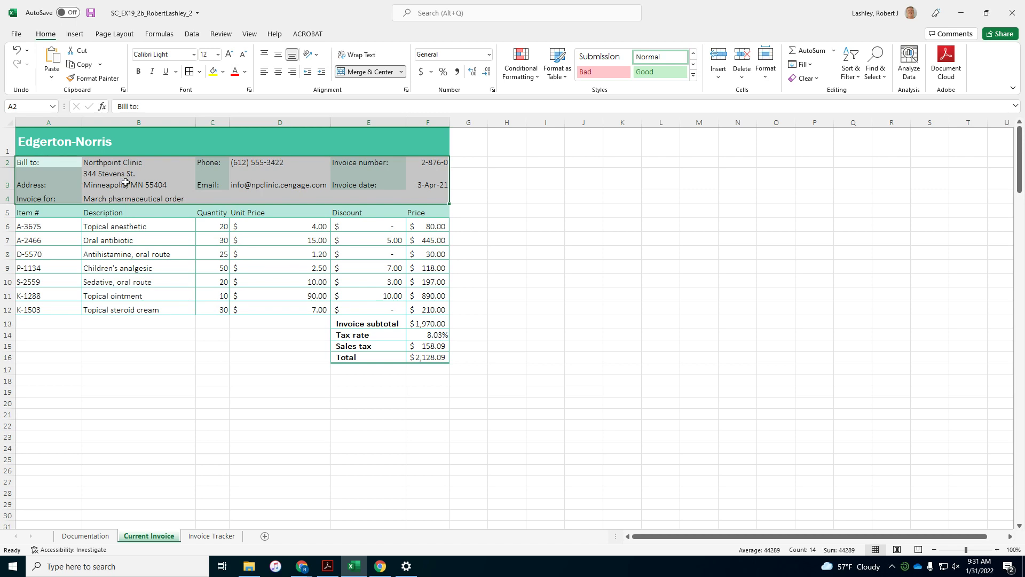
# Step: Format invoice date F3 as Short Date (4/3/2021), then go to the Invoice Tracker sheet
pyautogui.click(426, 180)
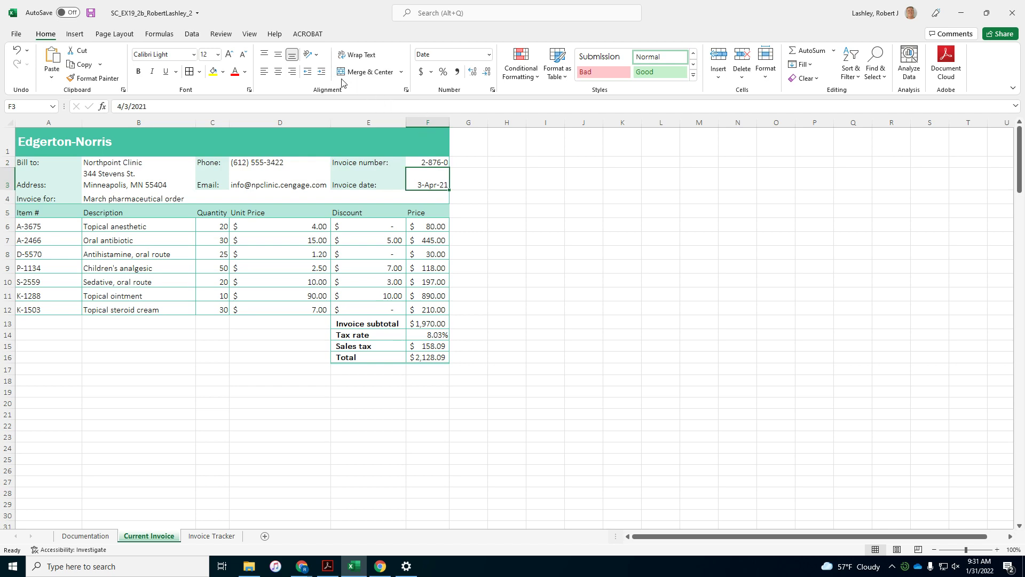
pyautogui.click(489, 55)
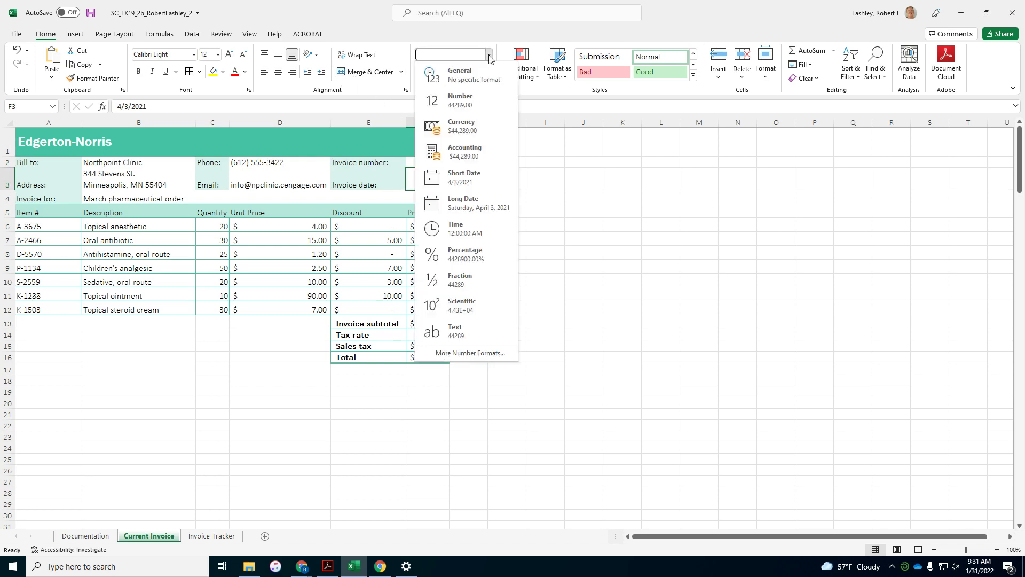
pyautogui.click(477, 352)
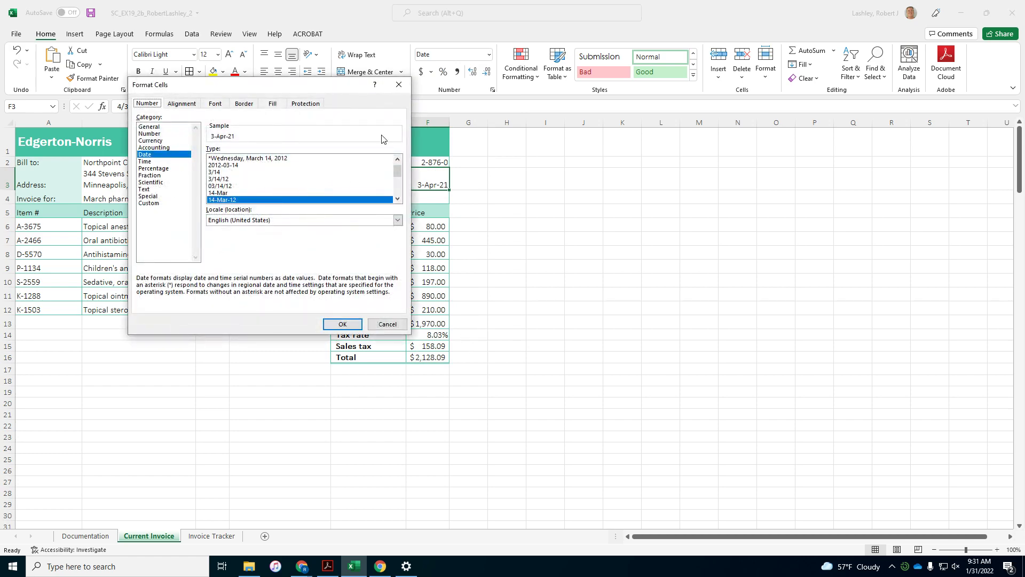
pyautogui.click(387, 324)
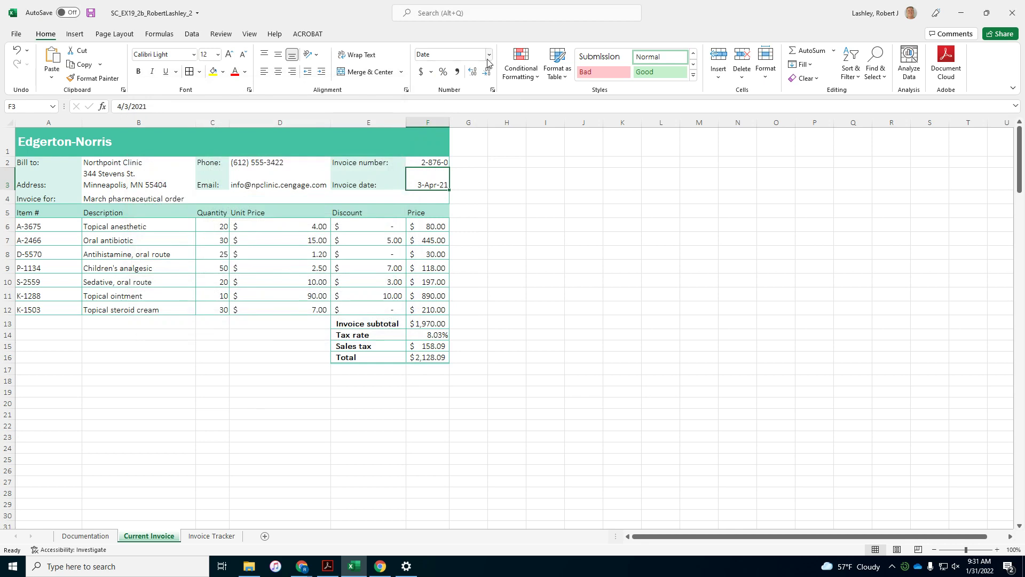
pyautogui.click(488, 54)
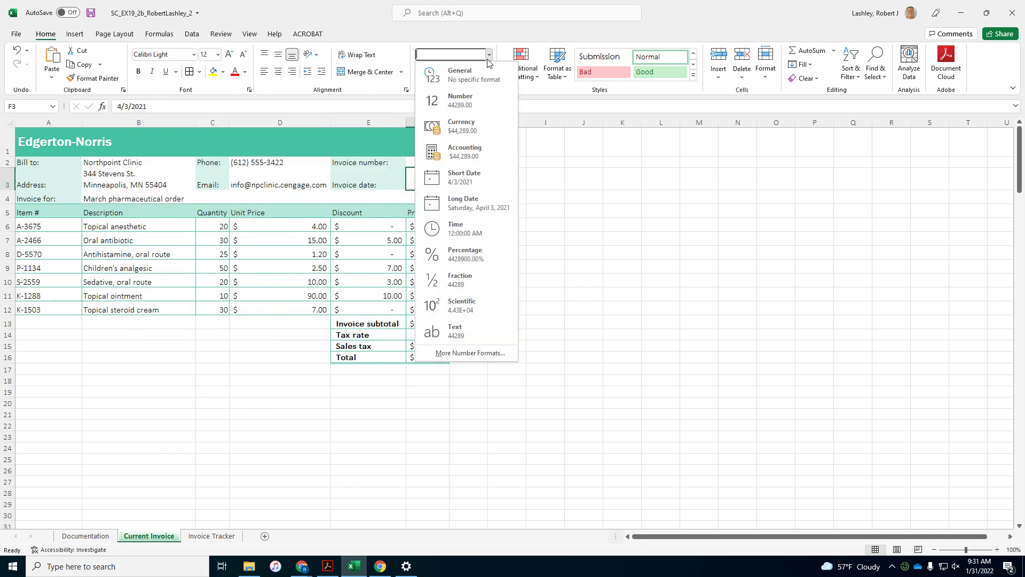
pyautogui.click(477, 182)
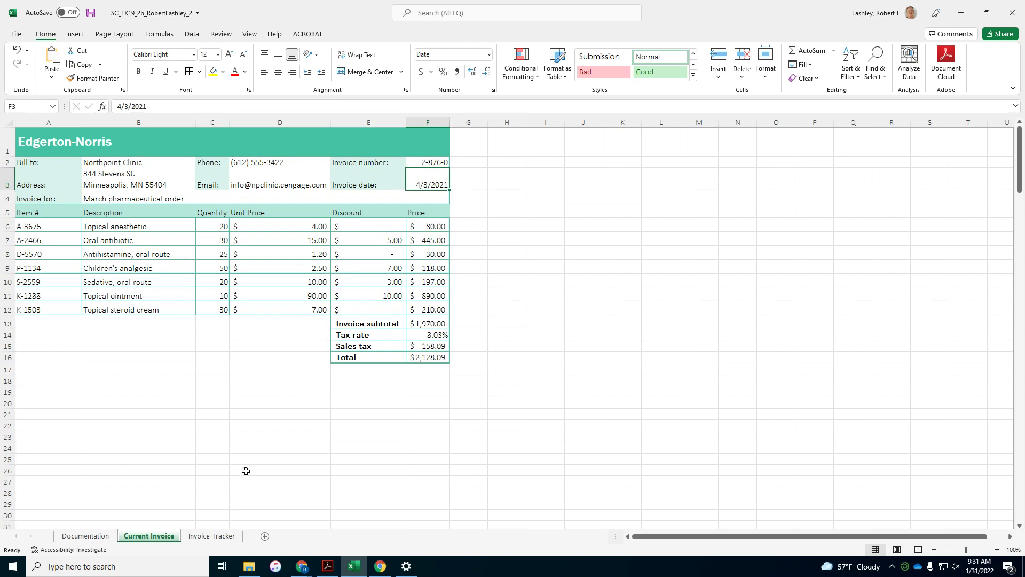
pyautogui.click(232, 537)
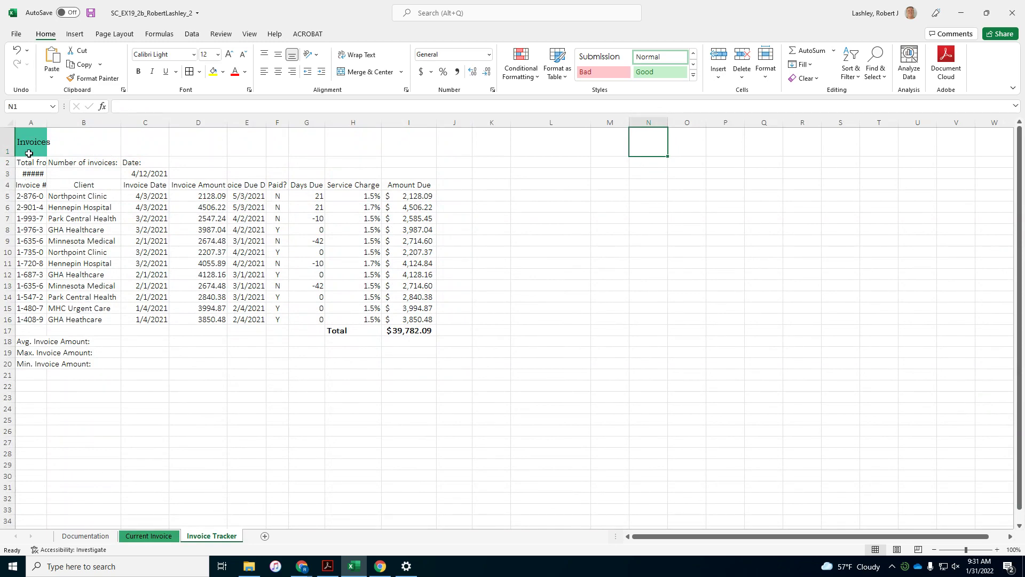
# Step: Set the Invoices title in A1 to Franklin Gothic Medium at 18 point
pyautogui.click(29, 151)
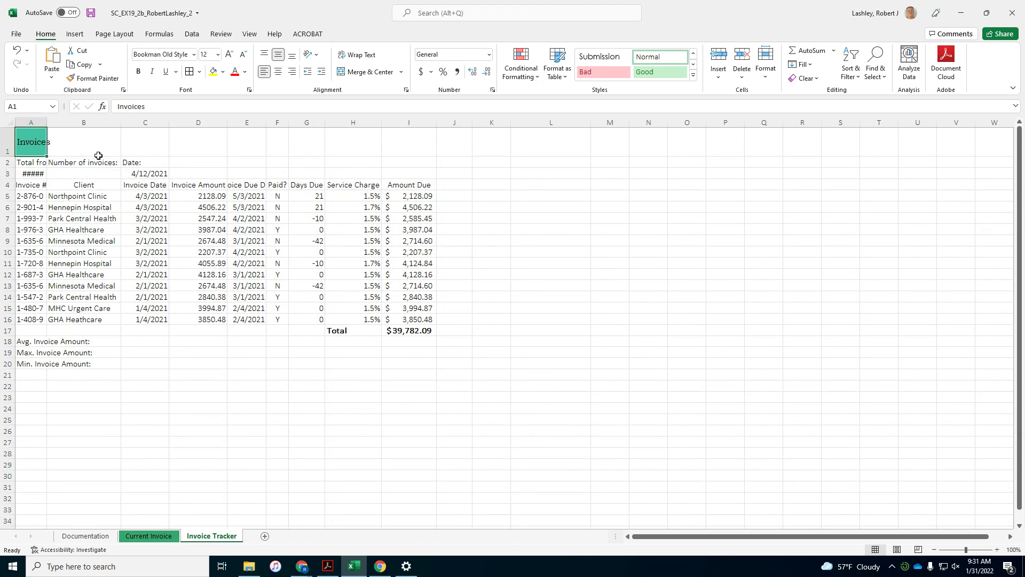
pyautogui.click(194, 54)
pyautogui.press('Home')
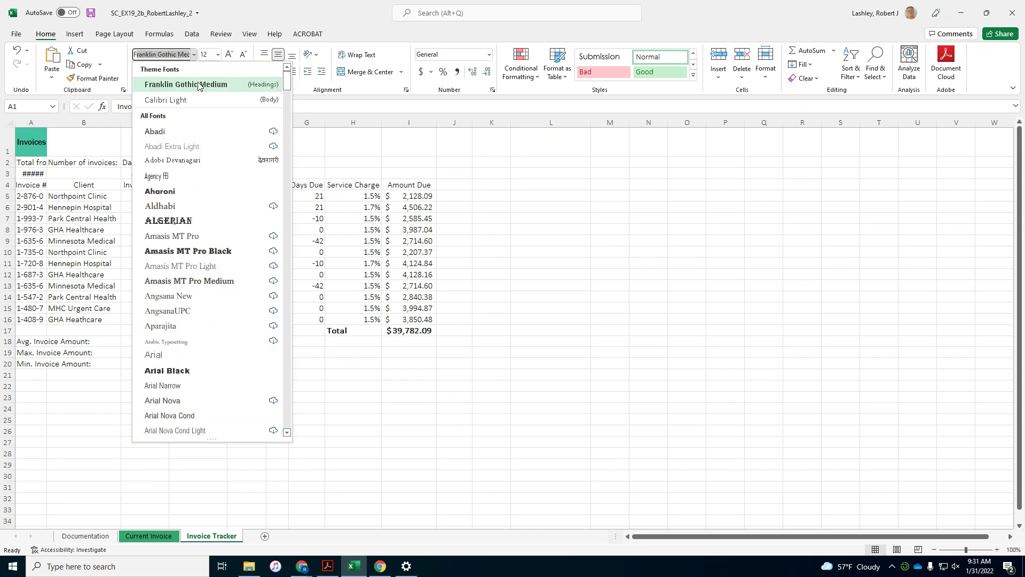
pyautogui.click(202, 86)
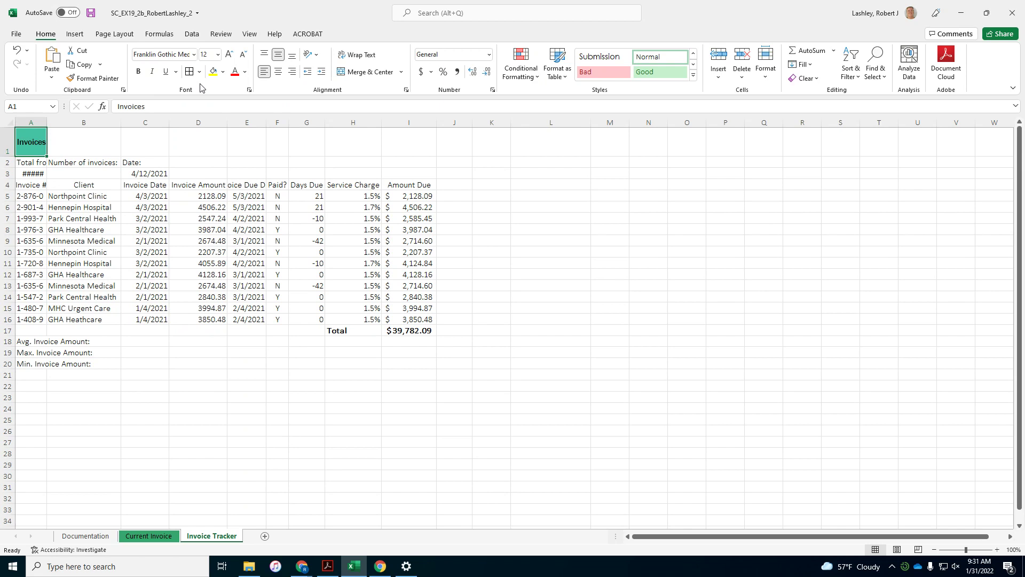
pyautogui.click(226, 56)
pyautogui.click(226, 56)
pyautogui.click(226, 56)
pyautogui.click(227, 55)
pyautogui.click(244, 55)
# Step: Give the title a green accent fill with white, bold text
pyautogui.click(694, 75)
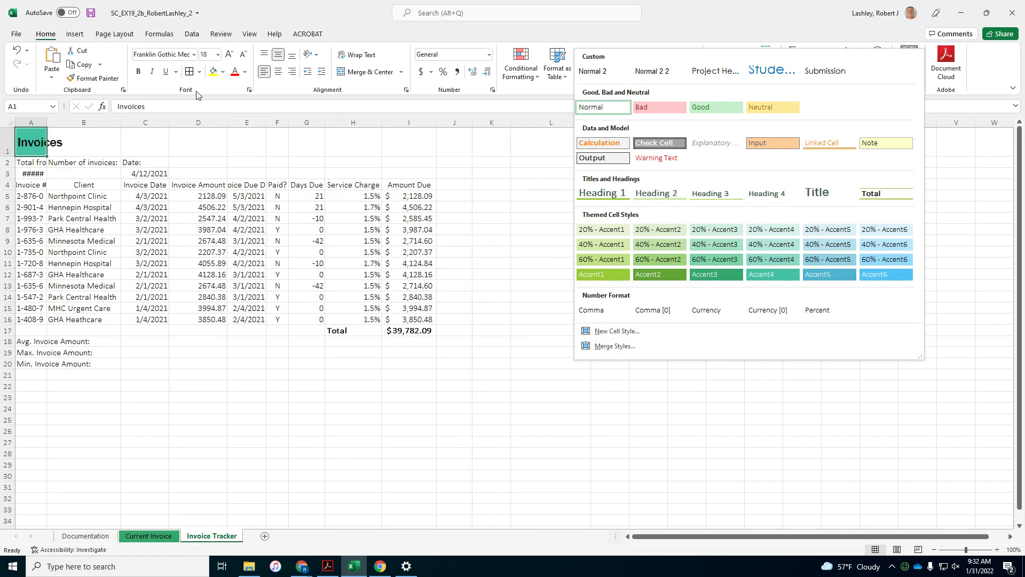
pyautogui.click(245, 74)
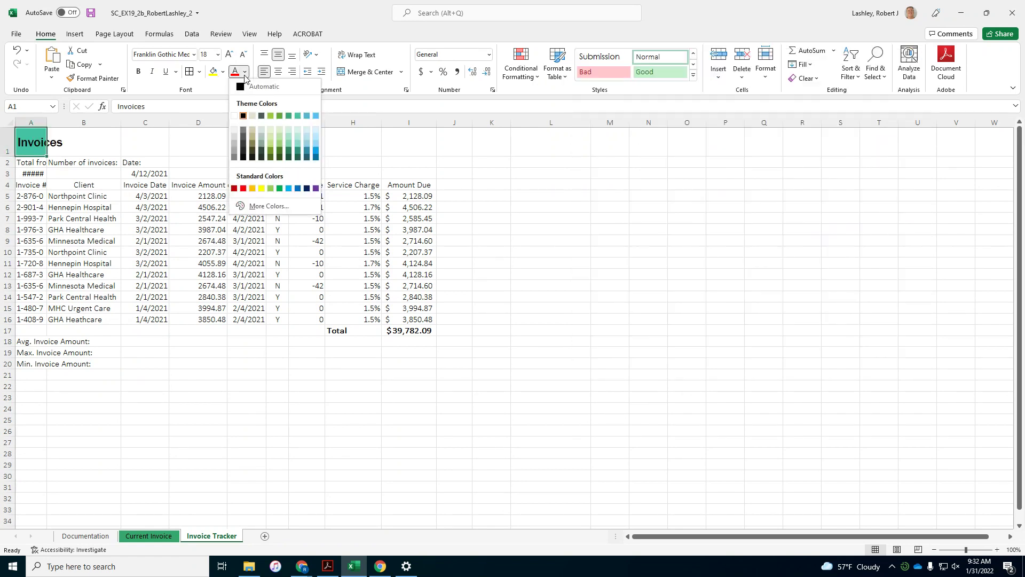
pyautogui.click(233, 116)
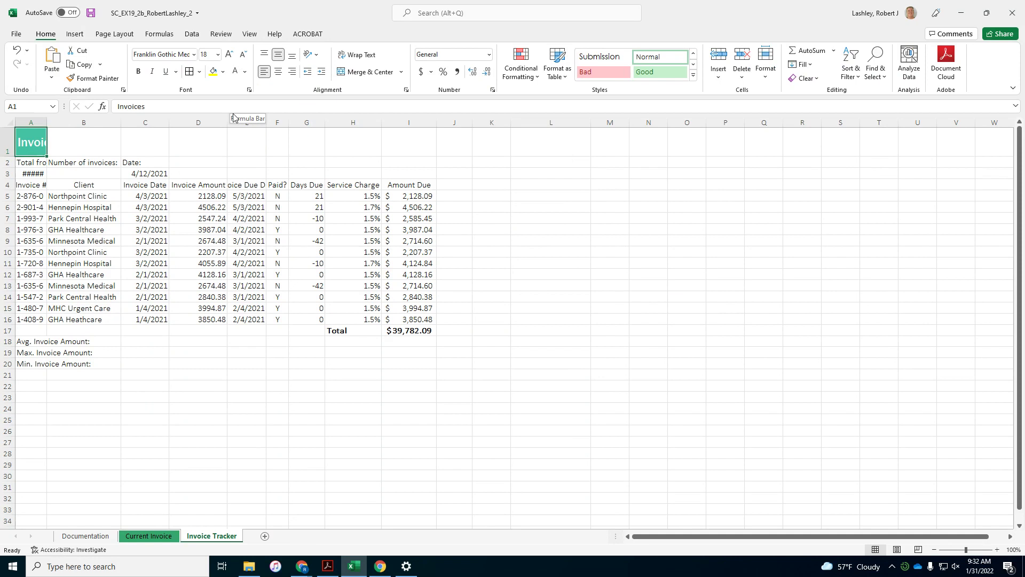
pyautogui.click(138, 73)
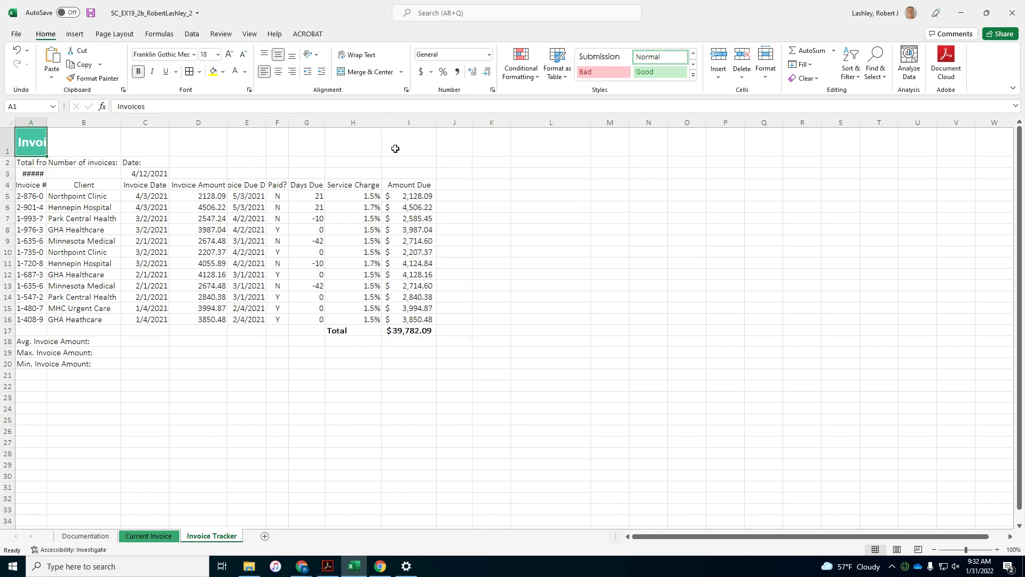
# Step: Merge cells A1 through I1 into a single Invoices title cell
pyautogui.moveTo(395, 148); pyautogui.dragTo(30, 140)
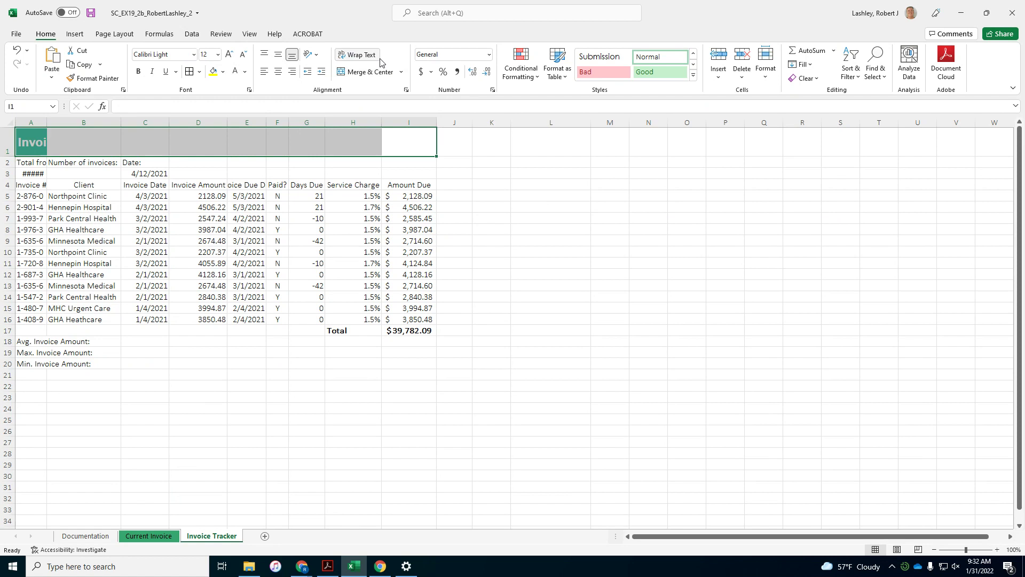
pyautogui.click(401, 73)
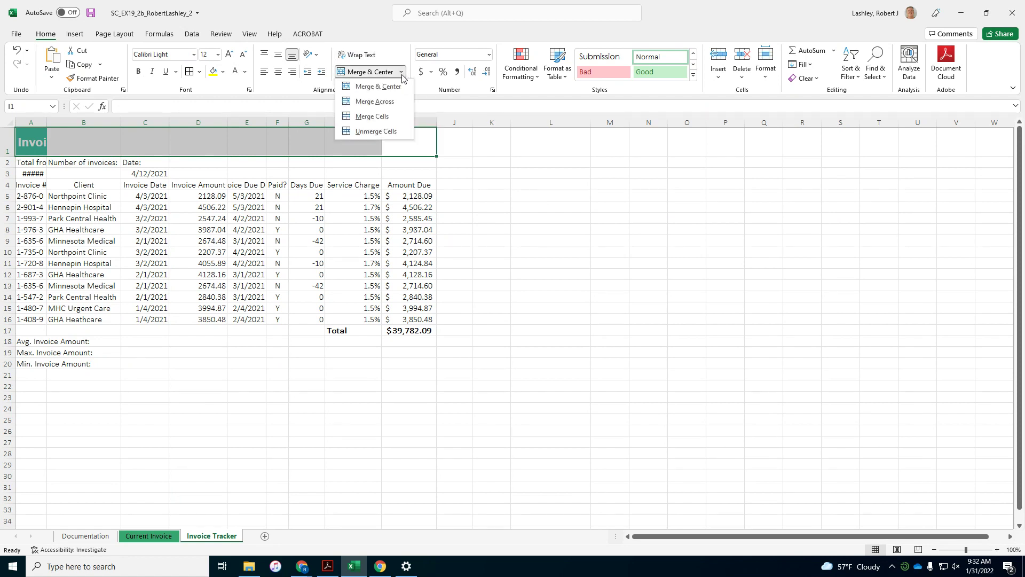
pyautogui.click(396, 119)
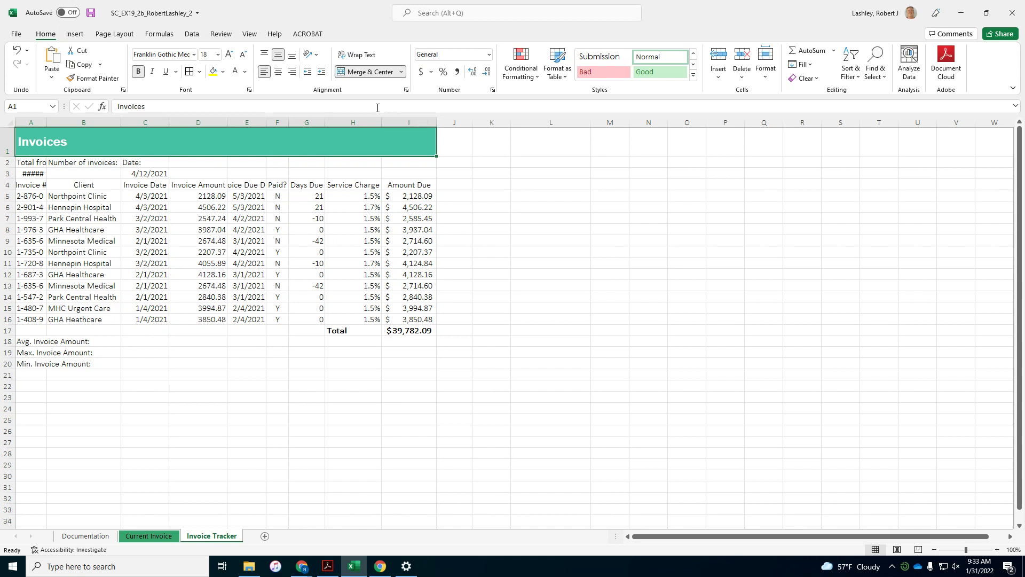
pyautogui.click(36, 118)
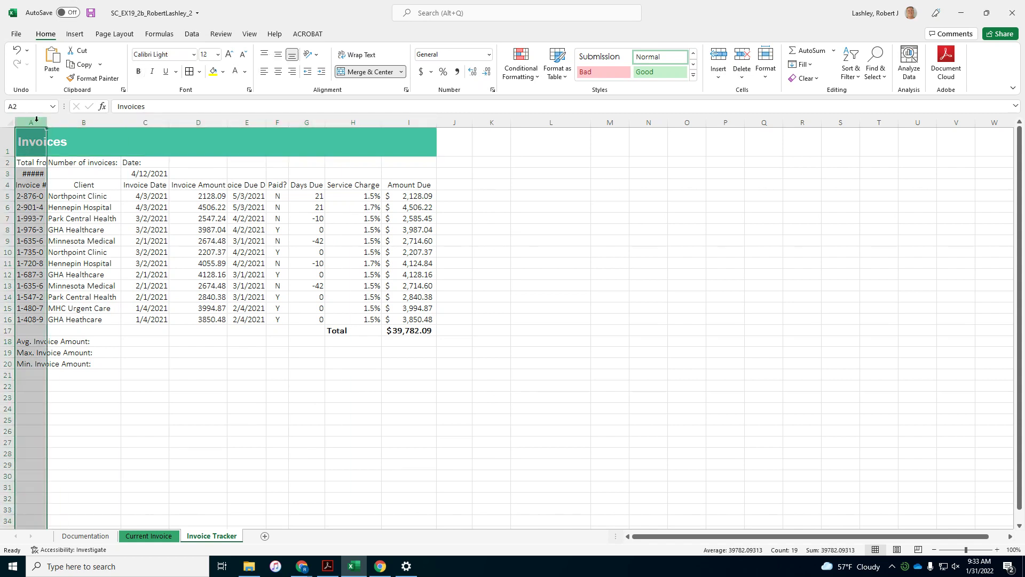
# Step: AutoFit column A so labels like 'Min. Invoice Amount:' fit
pyautogui.rightClick(37, 120)
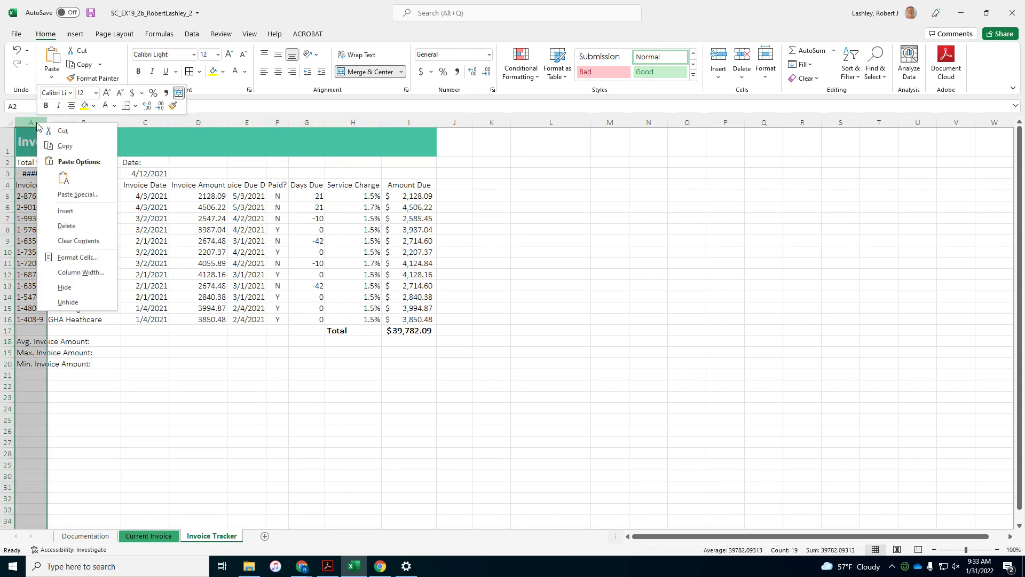
pyautogui.click(68, 273)
pyautogui.click(91, 298)
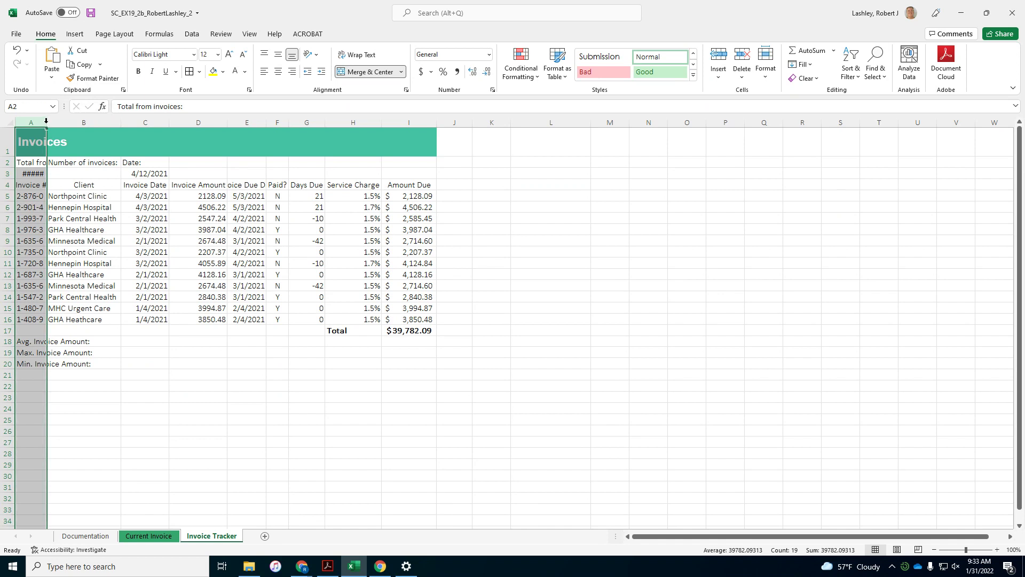
pyautogui.doubleClick(46, 121)
pyautogui.moveTo(169, 121); pyautogui.dragTo(169, 120)
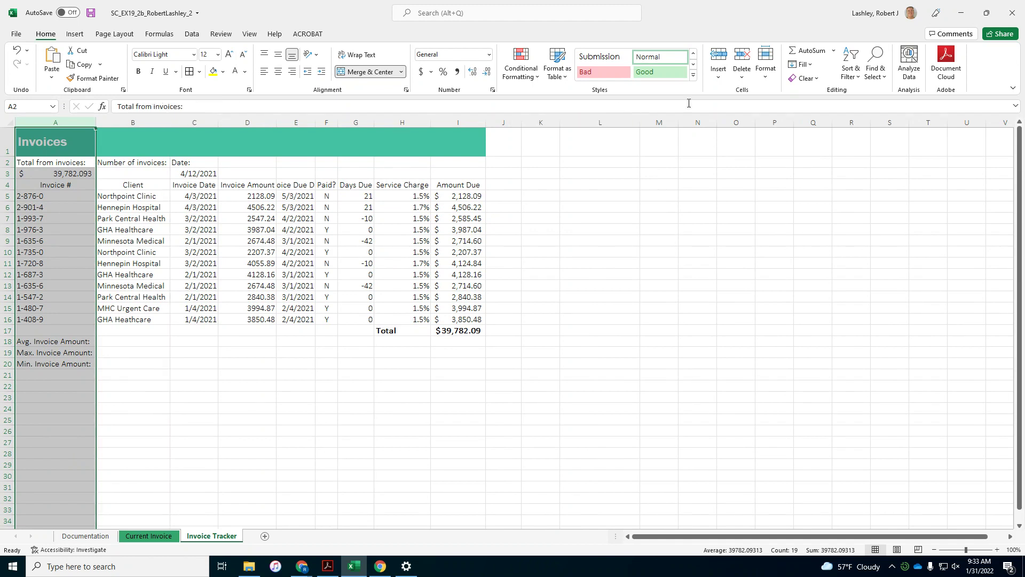
pyautogui.click(765, 74)
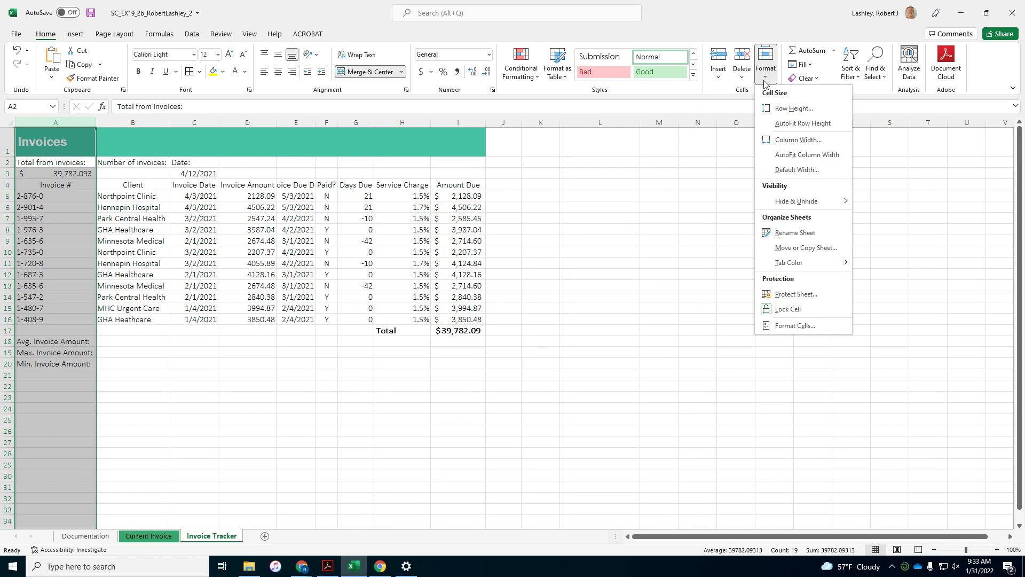
pyautogui.click(793, 160)
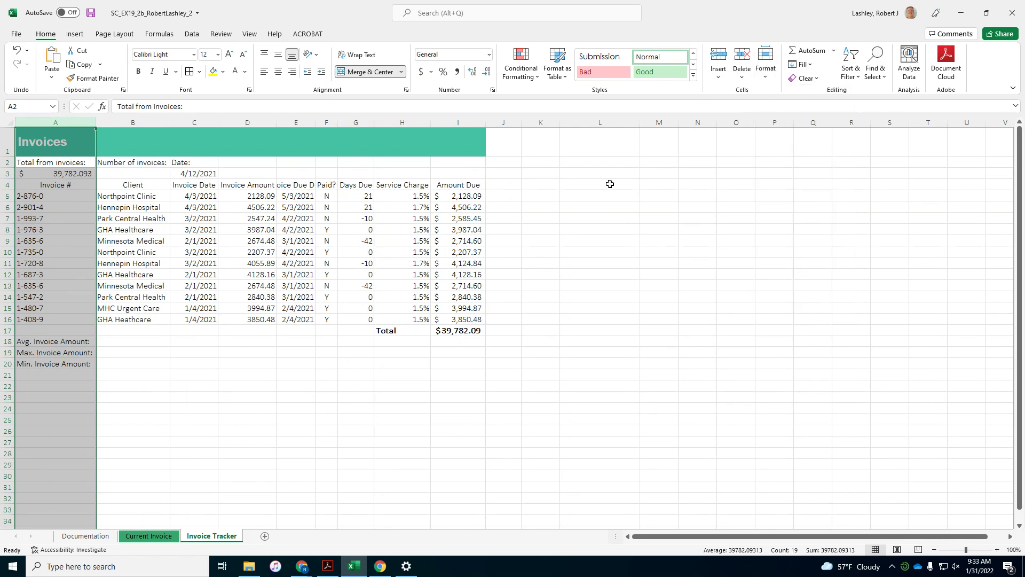
# Step: AutoFit the width of column B
pyautogui.click(147, 122)
pyautogui.click(766, 63)
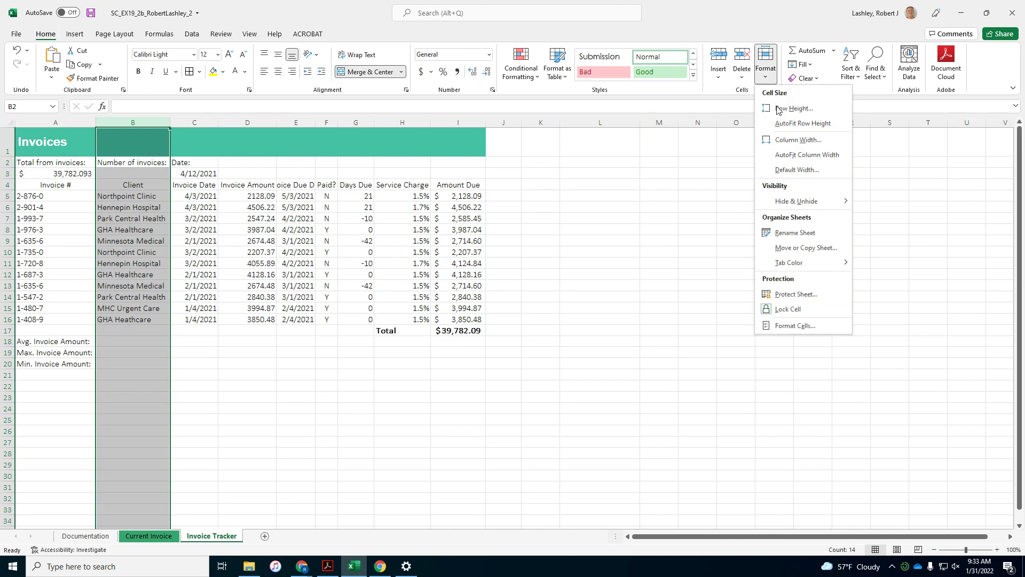
pyautogui.click(799, 155)
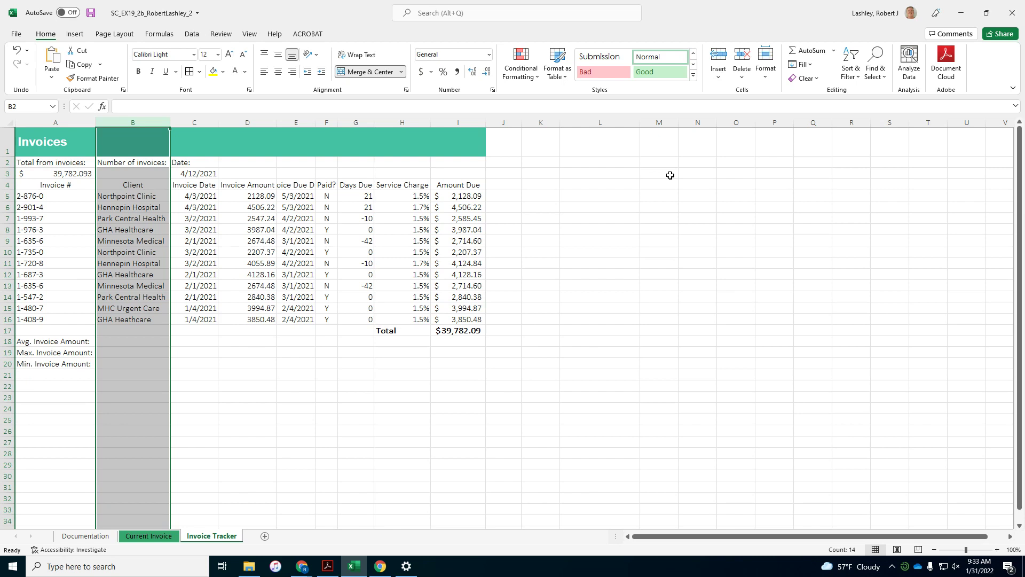
# Step: Flag duplicate invoice numbers in A5:A16 with Light Red Fill with Dark Red Text
pyautogui.click(357, 229)
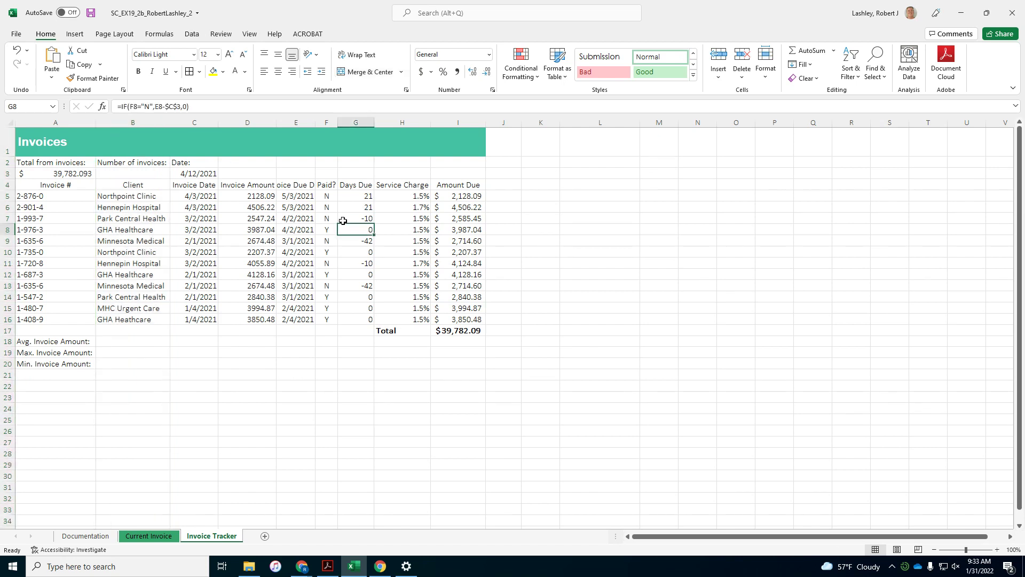
pyautogui.moveTo(44, 197); pyautogui.dragTo(45, 316)
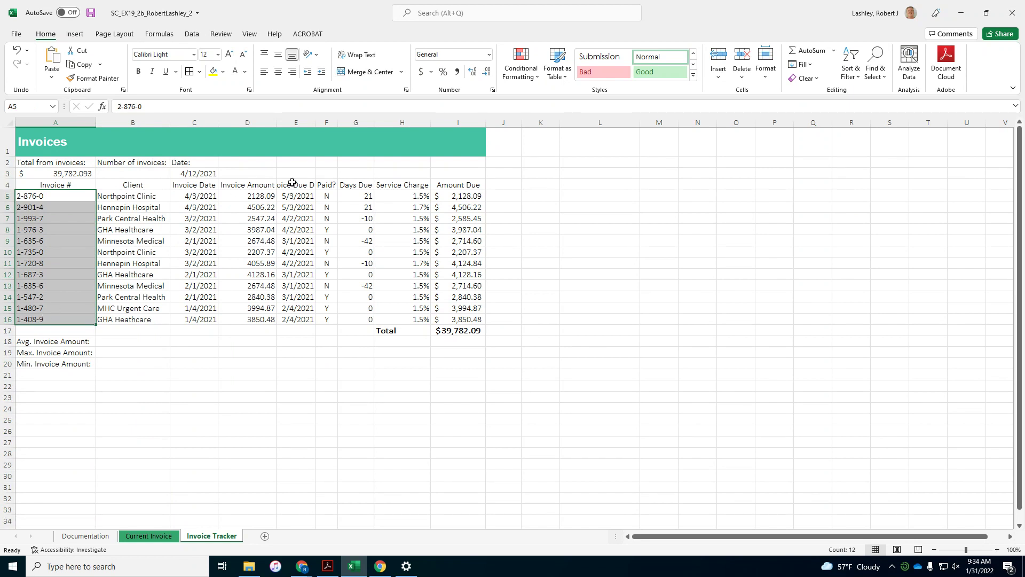
pyautogui.click(535, 78)
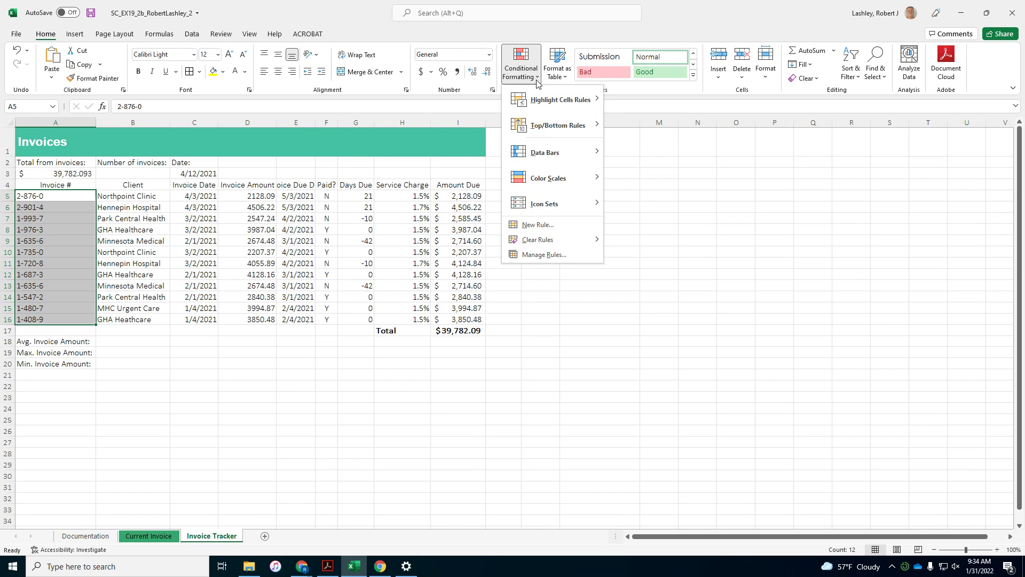
pyautogui.moveTo(561, 101)
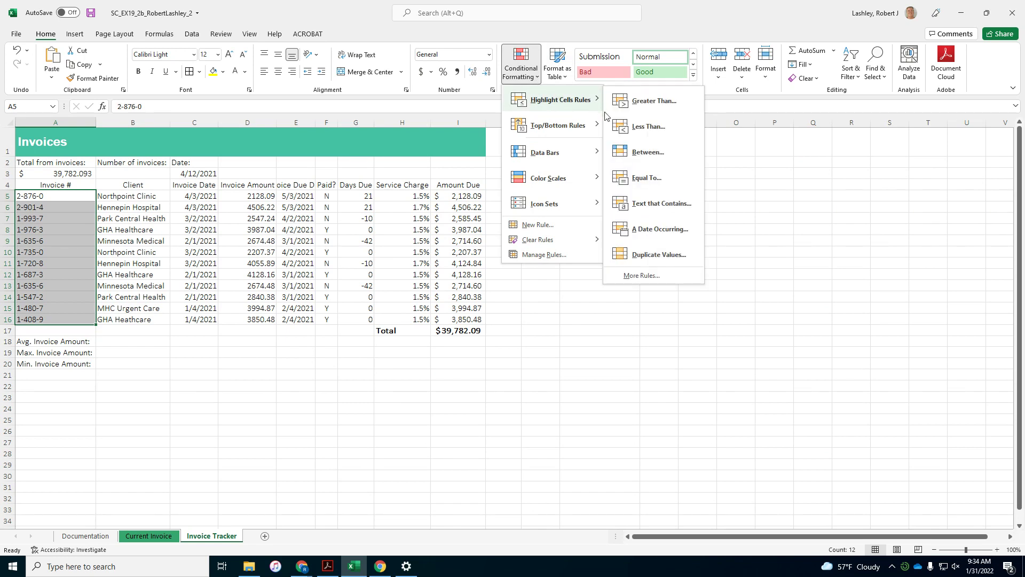
pyautogui.click(658, 256)
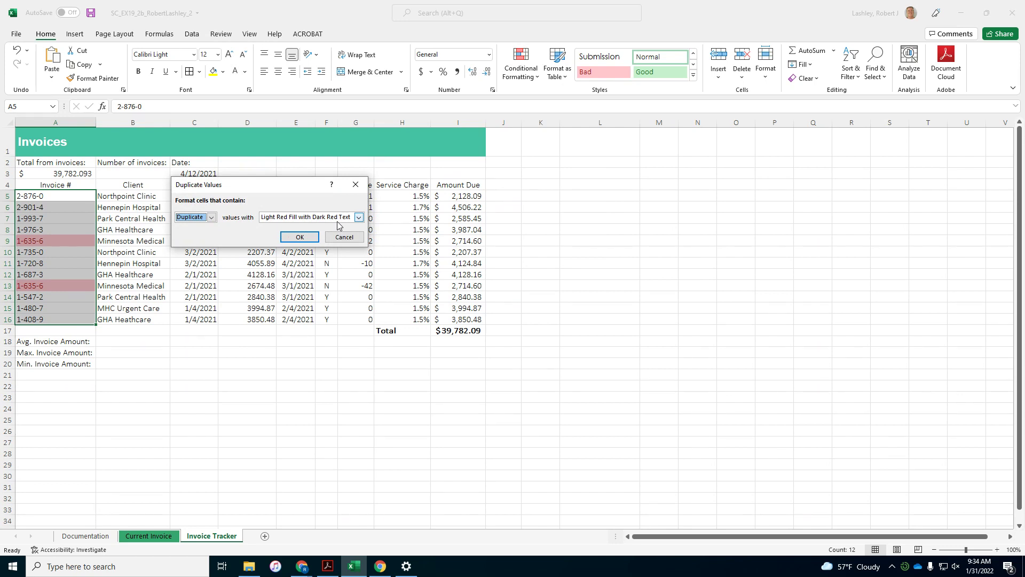
pyautogui.click(299, 237)
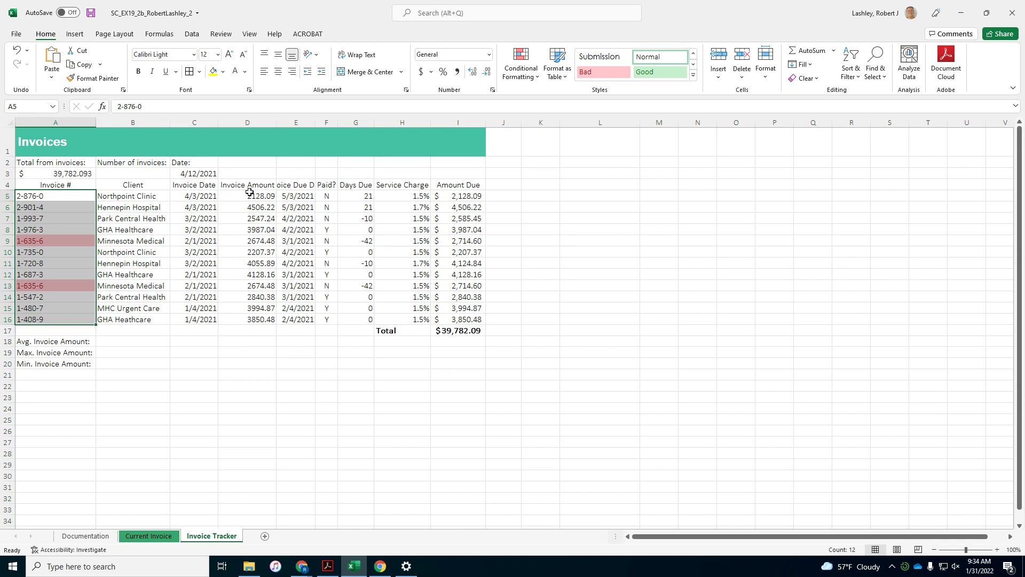
# Step: Delete row 9, the first duplicate 1-635-6 invoice, leaving a $37,067.50 total
pyautogui.click(4, 241)
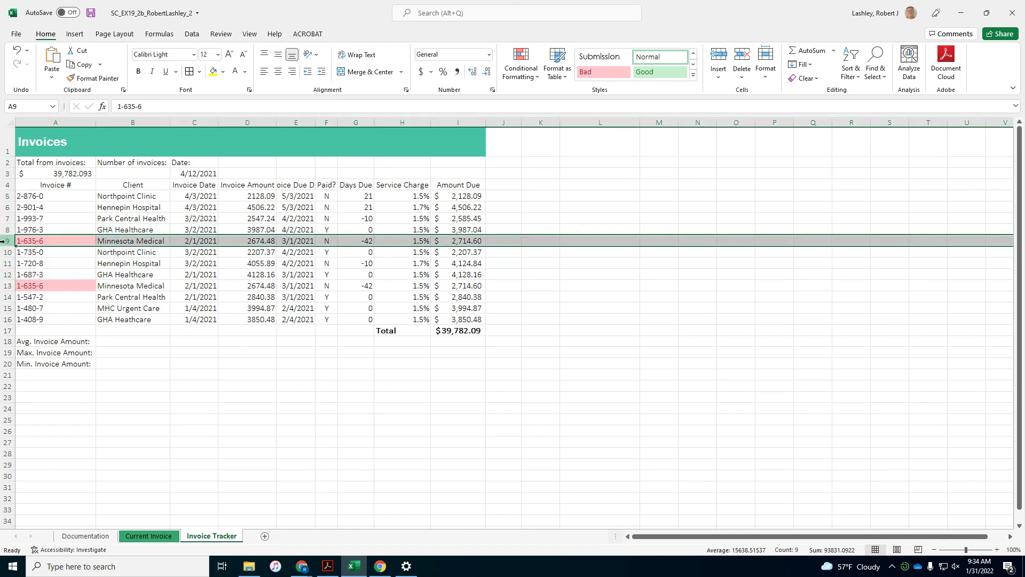
pyautogui.rightClick(59, 242)
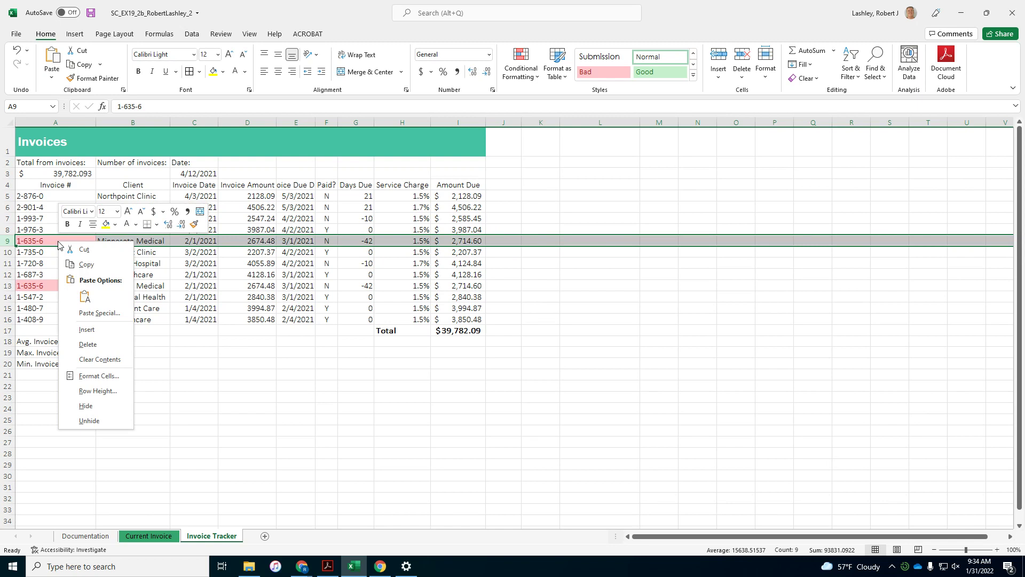
pyautogui.click(741, 79)
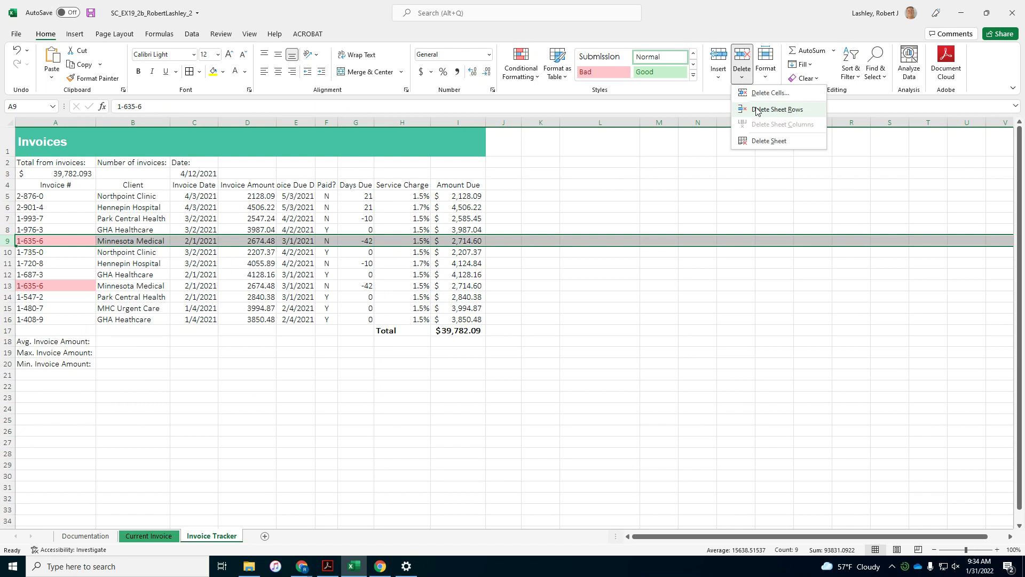
pyautogui.click(756, 110)
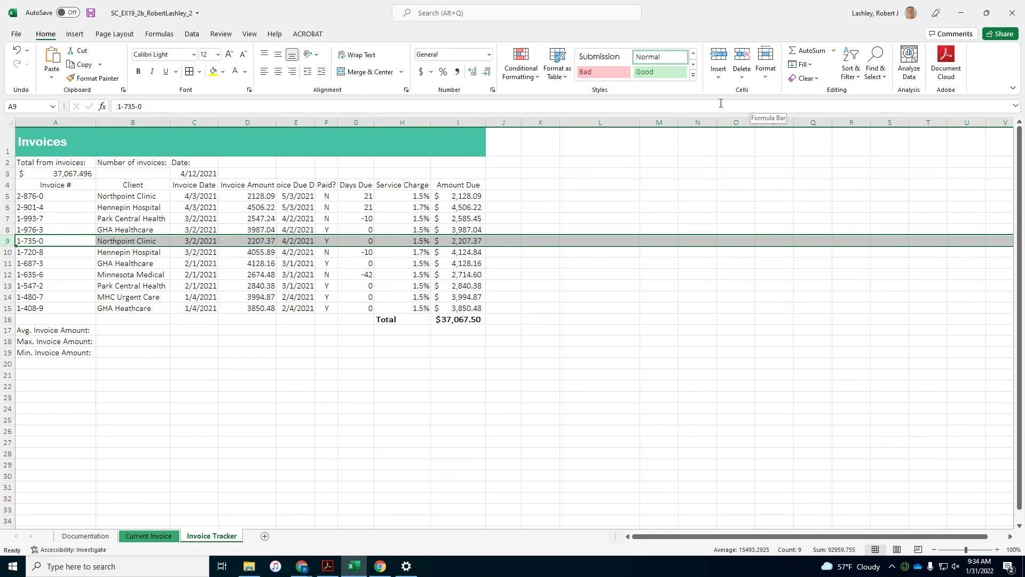
pyautogui.click(122, 175)
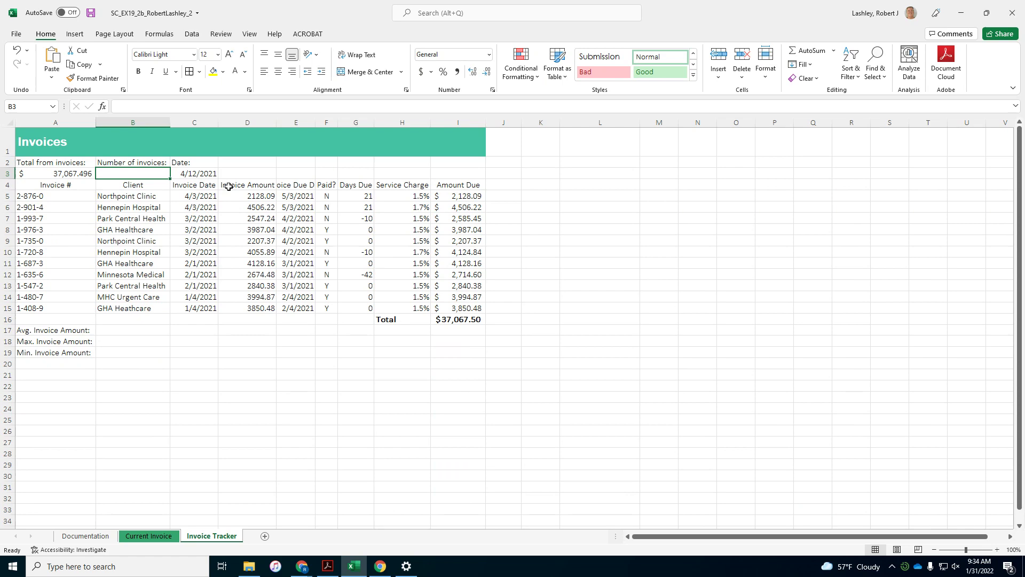
# Step: Insert =COUNTA(A5:A15) into B3 through Insert Function, giving 11 invoices
pyautogui.click(79, 35)
pyautogui.click(159, 34)
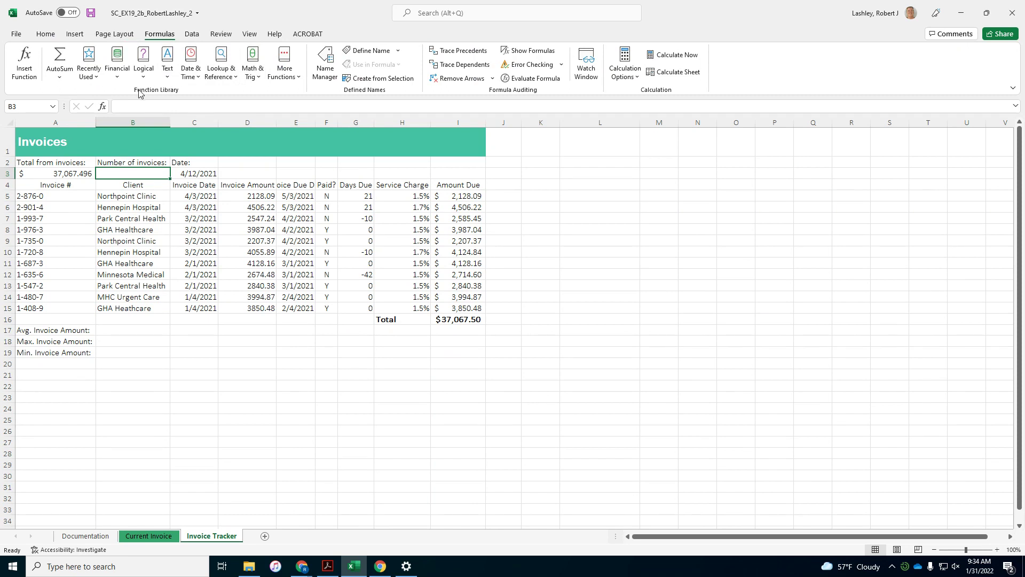
pyautogui.click(24, 63)
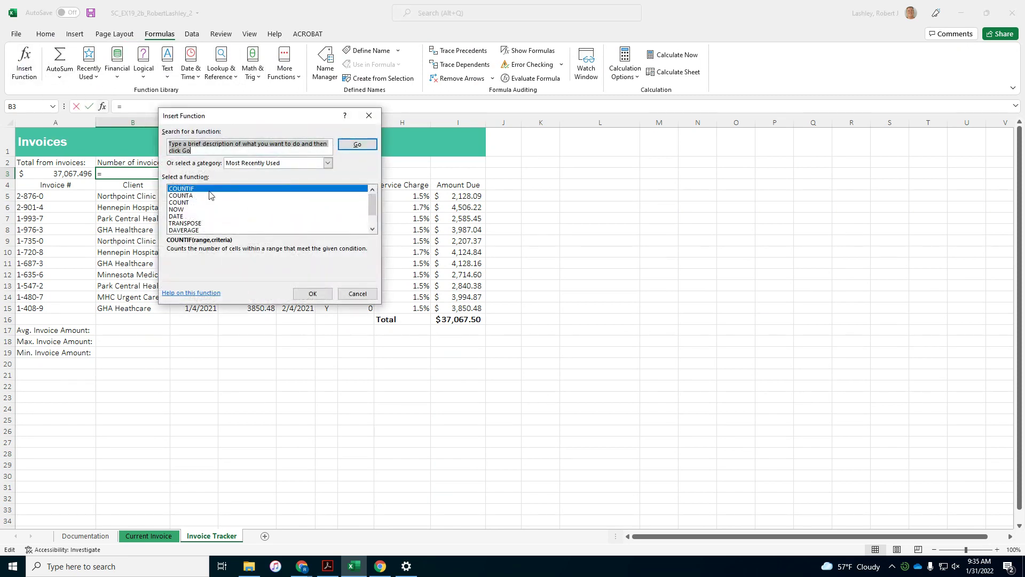
pyautogui.click(210, 196)
pyautogui.click(301, 295)
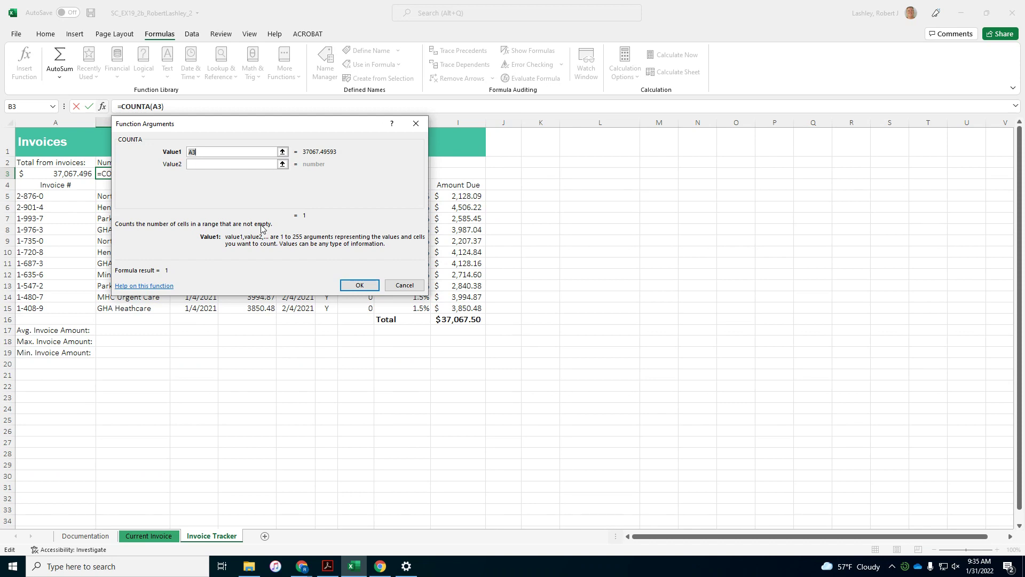
pyautogui.moveTo(229, 126); pyautogui.dragTo(531, 124)
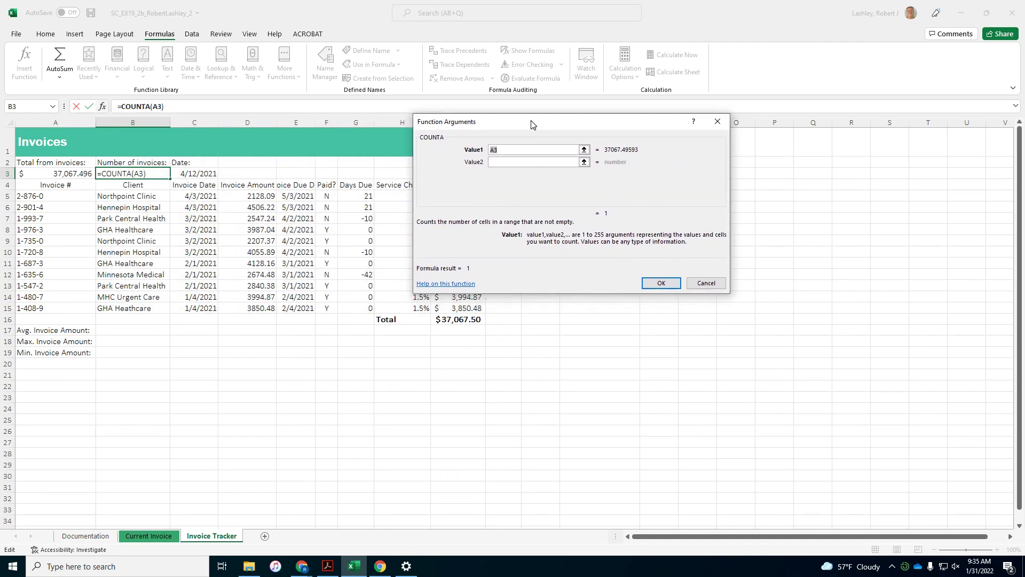
pyautogui.click(141, 197)
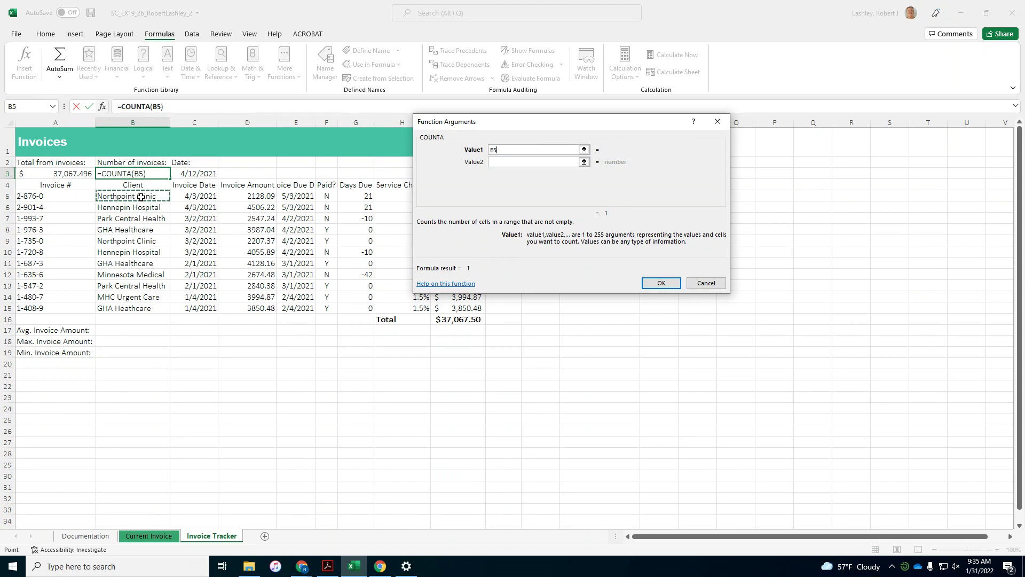
pyautogui.click(57, 198)
pyautogui.moveTo(57, 198); pyautogui.dragTo(59, 308)
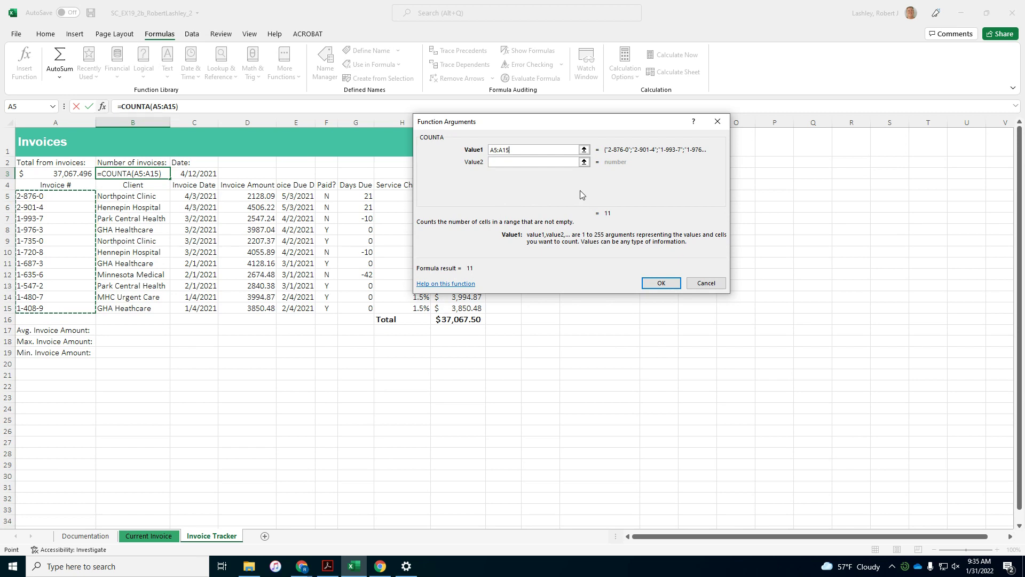
pyautogui.click(660, 283)
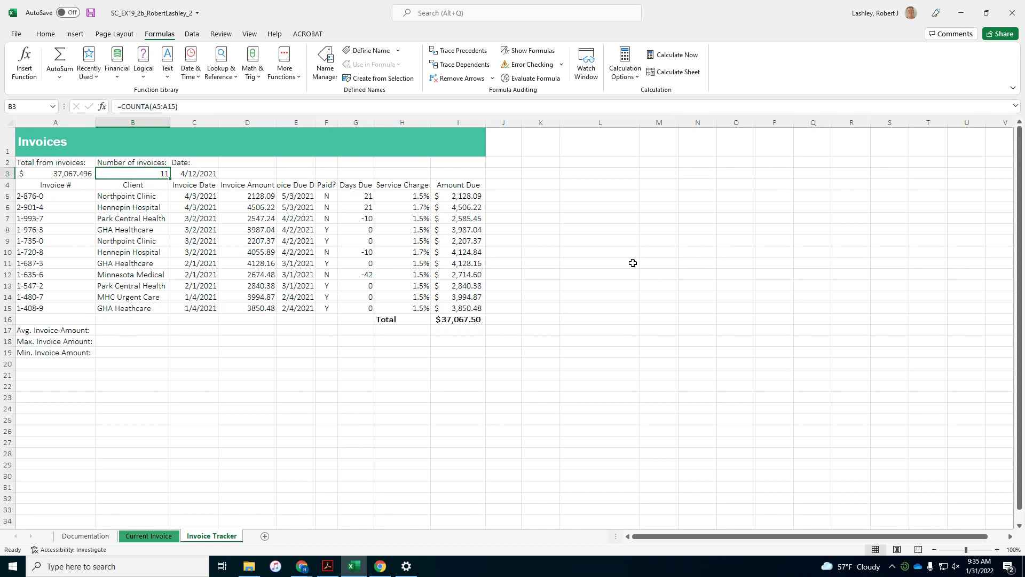
# Step: Change column E's width from 8.5 to 9 through Format > Column Width
pyautogui.click(302, 187)
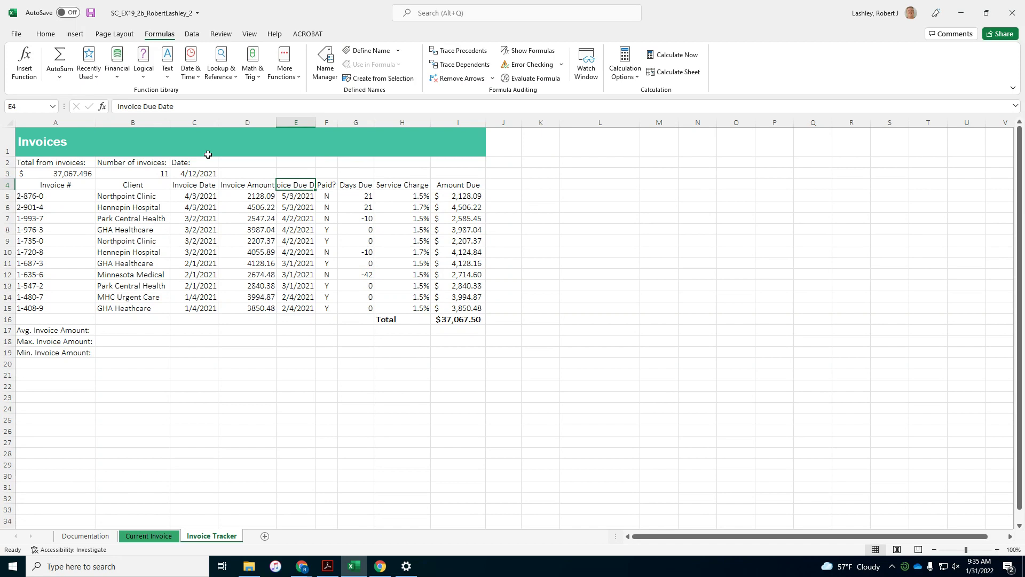
pyautogui.rightClick(285, 186)
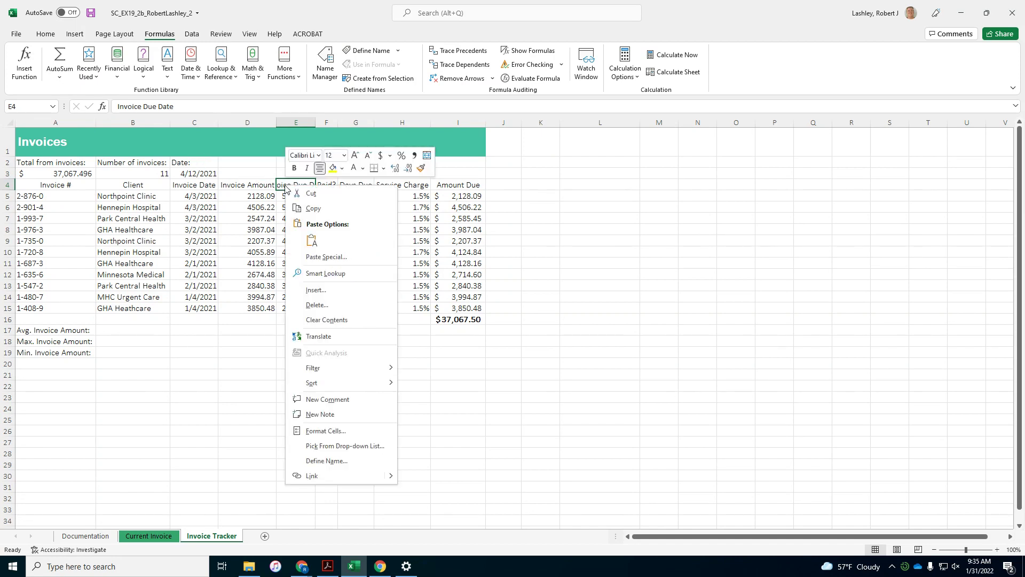
pyautogui.click(338, 432)
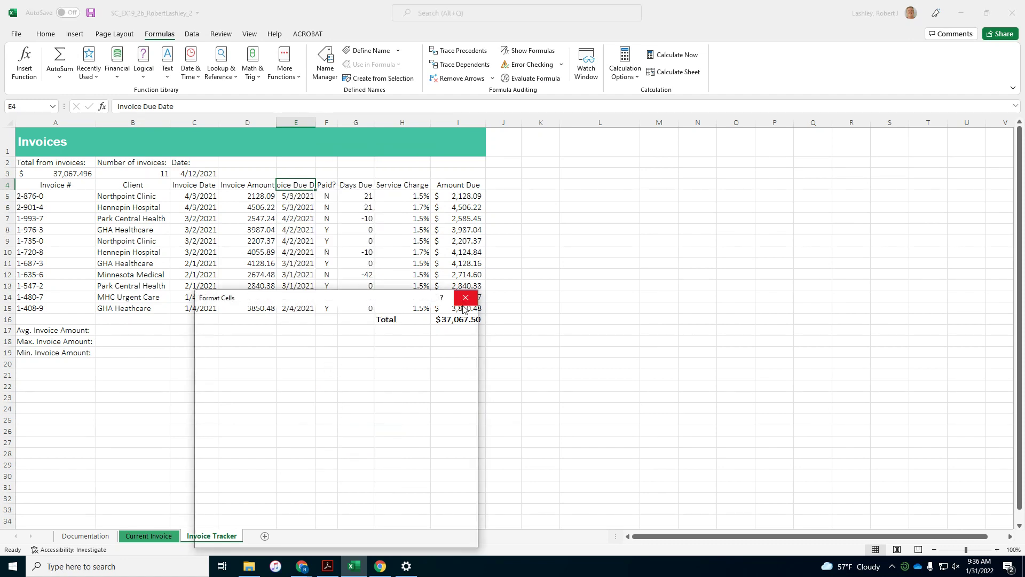
pyautogui.moveTo(348, 300); pyautogui.dragTo(682, 189)
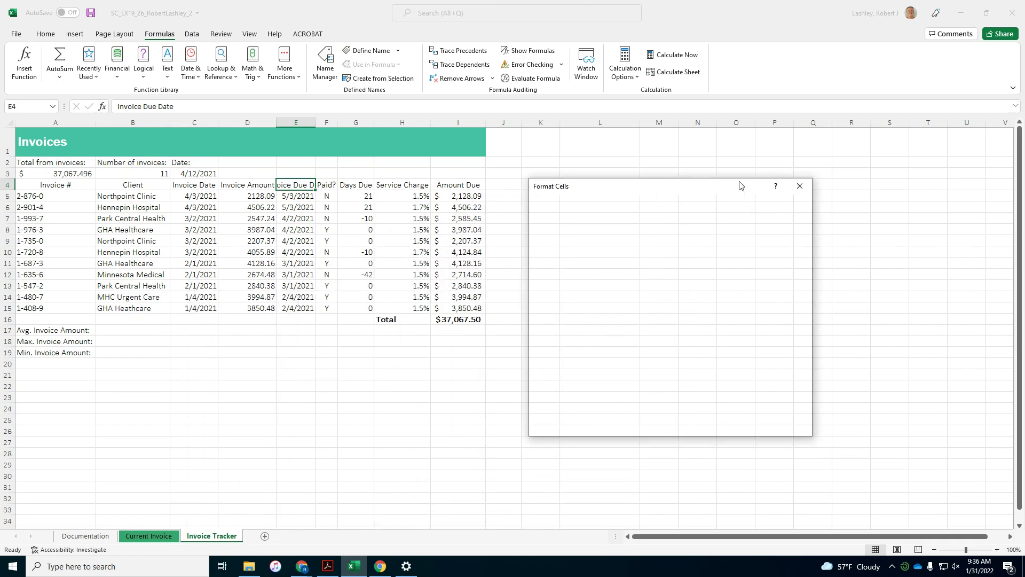
pyautogui.click(800, 184)
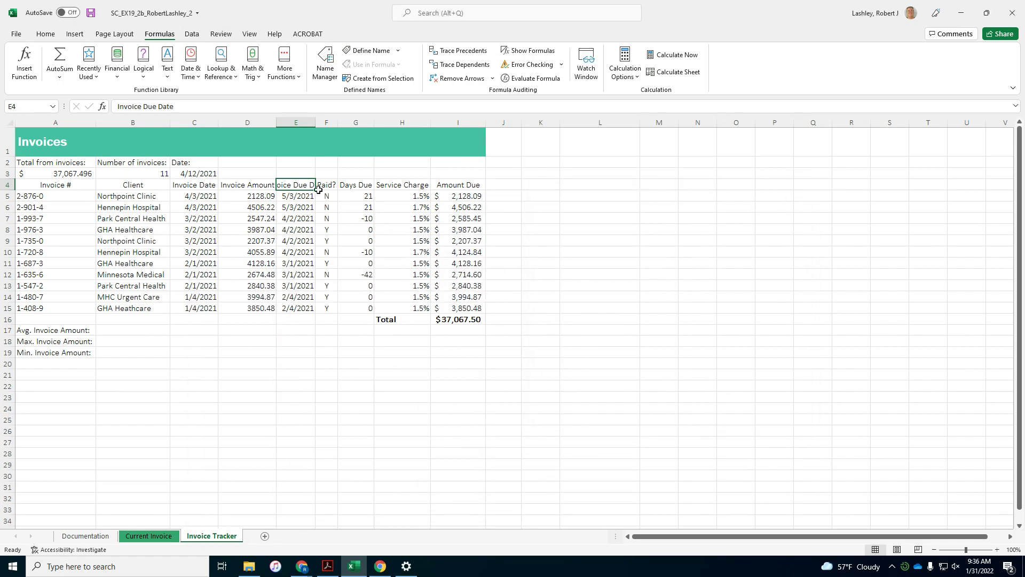
pyautogui.click(46, 34)
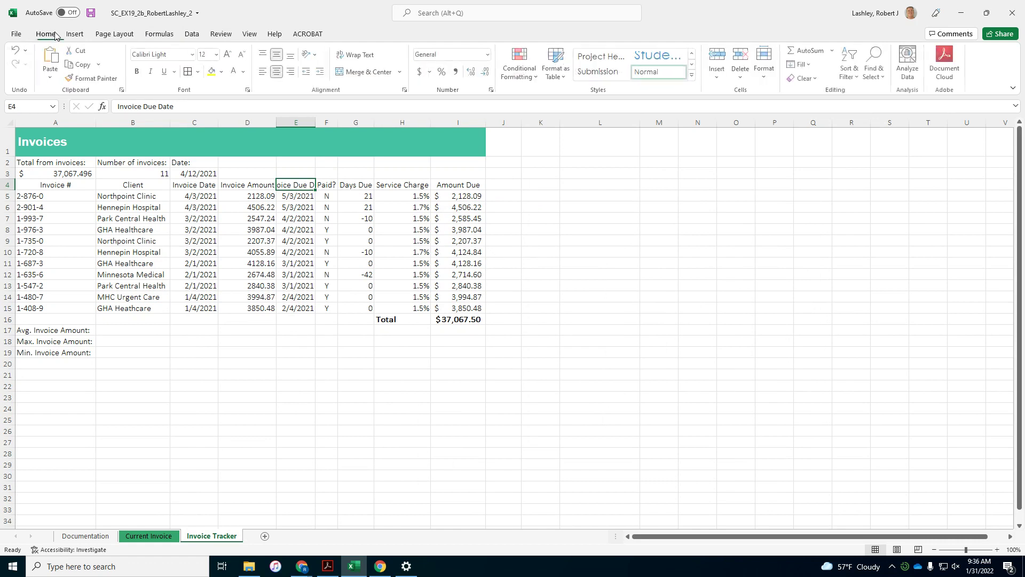
pyautogui.click(764, 72)
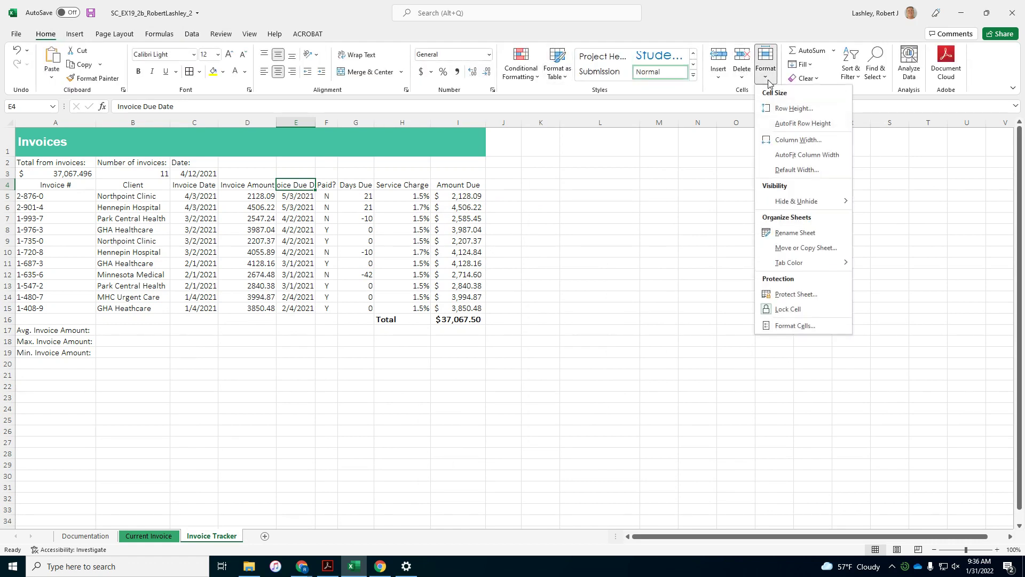
pyautogui.click(793, 142)
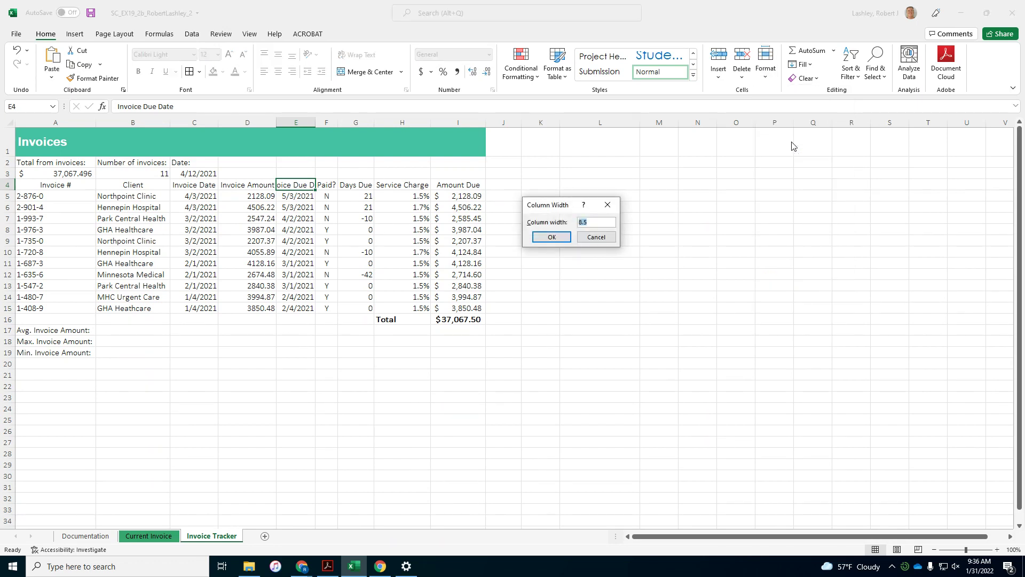
pyautogui.write('9')
pyautogui.click(551, 237)
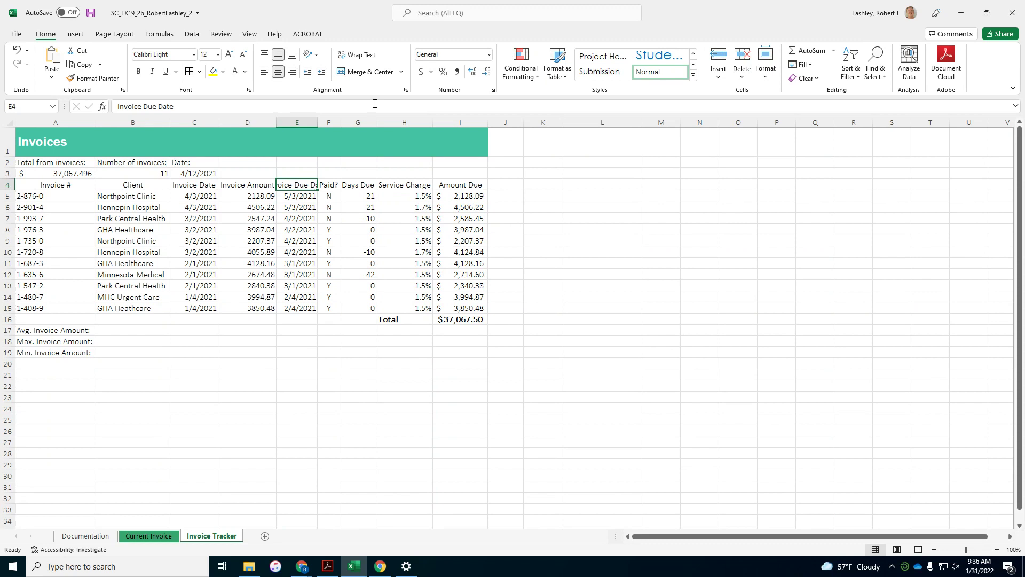
# Step: Wrap the E4 Invoice Due Date header text, then select summary cells A2:C3
pyautogui.click(371, 59)
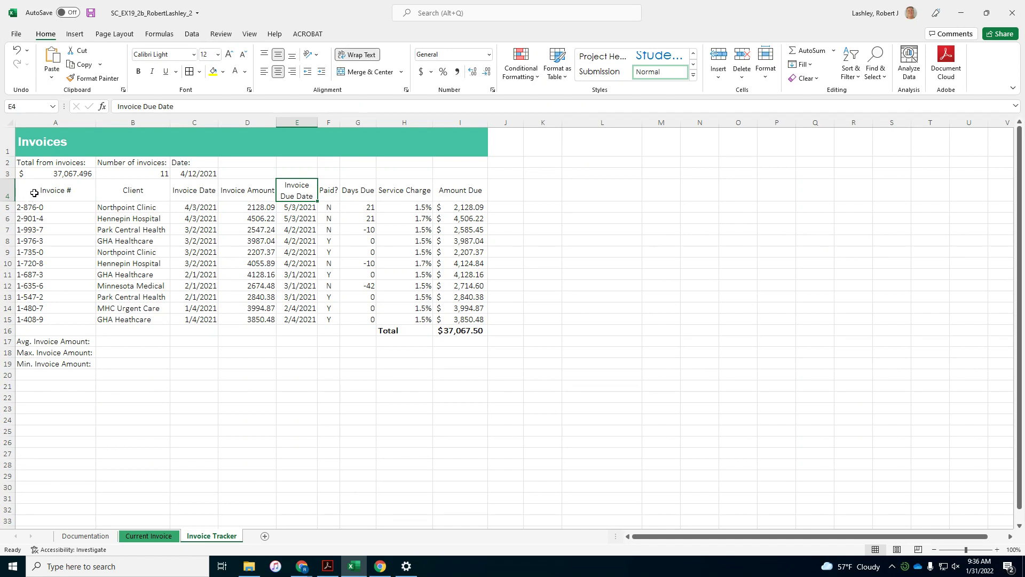
pyautogui.moveTo(56, 161); pyautogui.dragTo(189, 171)
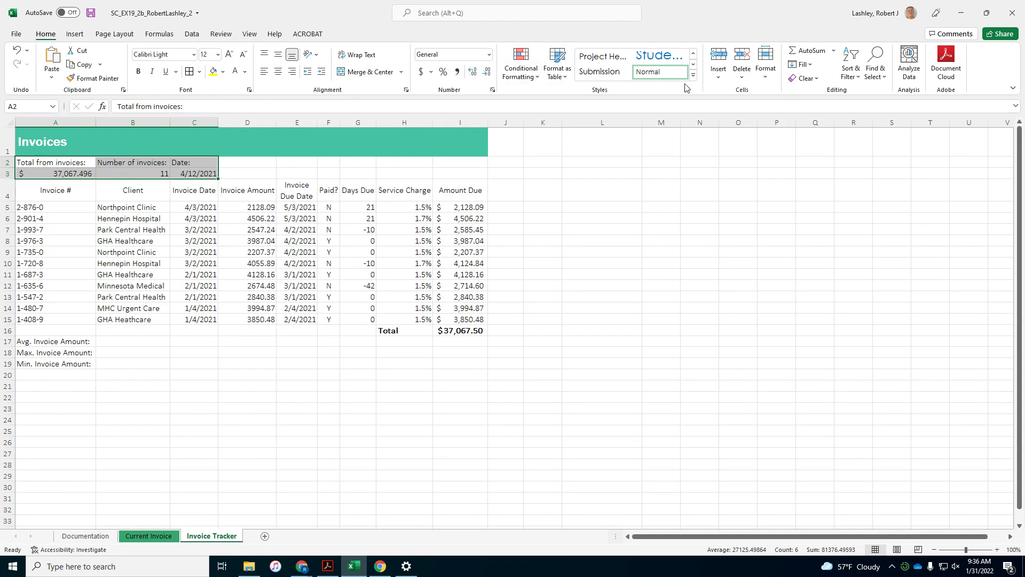
# Step: Fill A2:C3 with Green, Accent 3, Lighter 60% in place of the gray shading
pyautogui.click(765, 74)
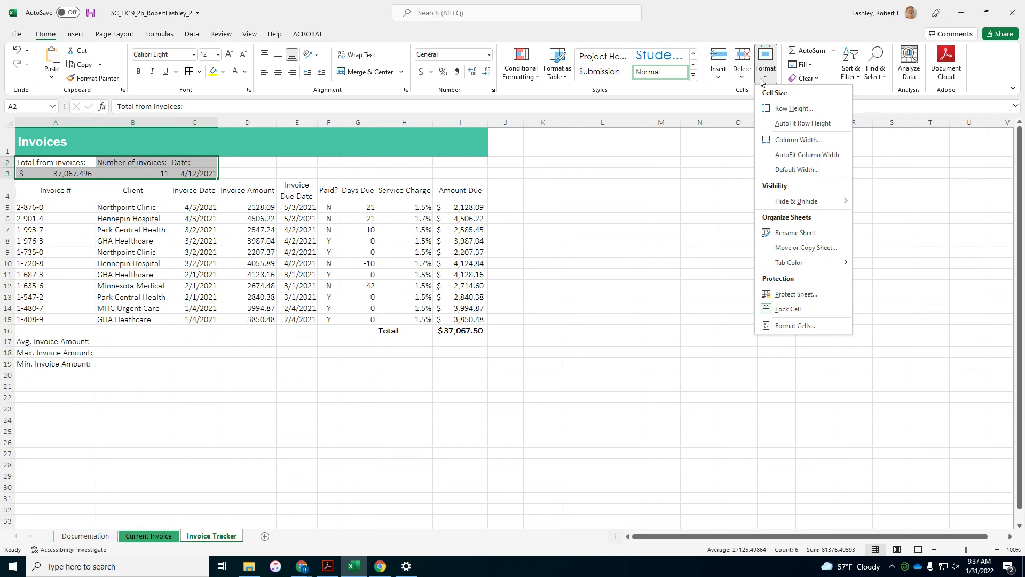
pyautogui.click(694, 75)
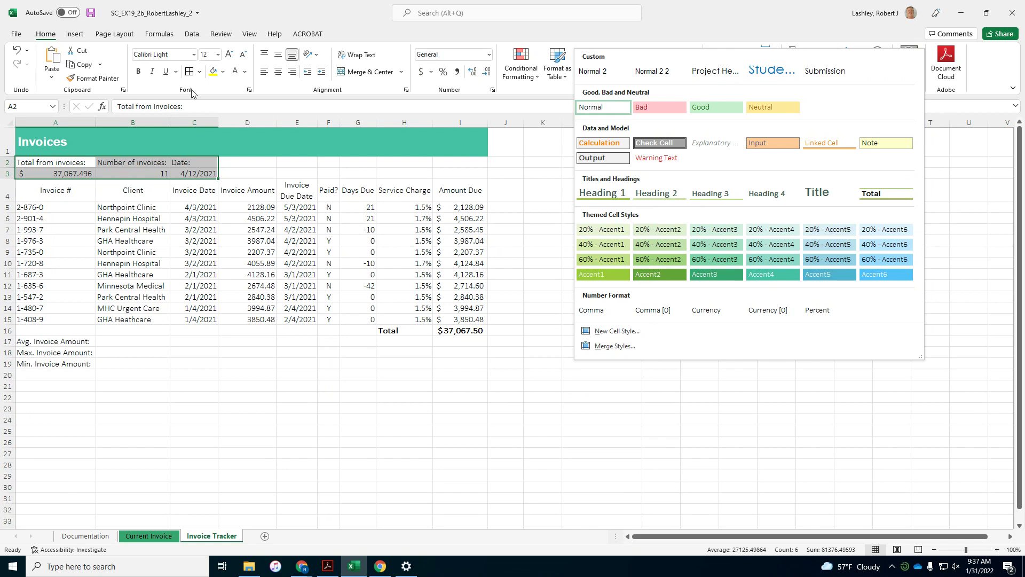
pyautogui.click(515, 94)
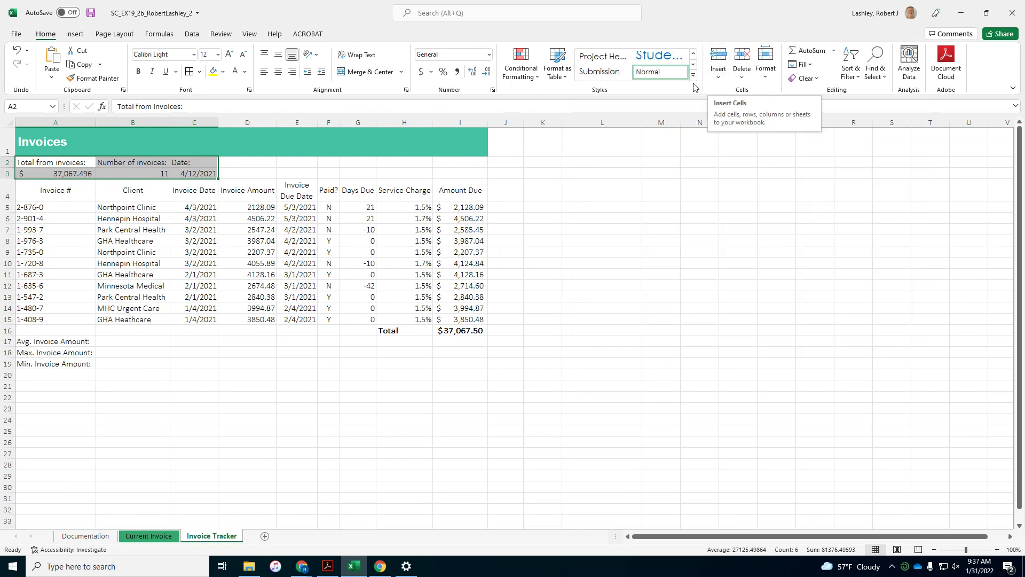
pyautogui.click(774, 83)
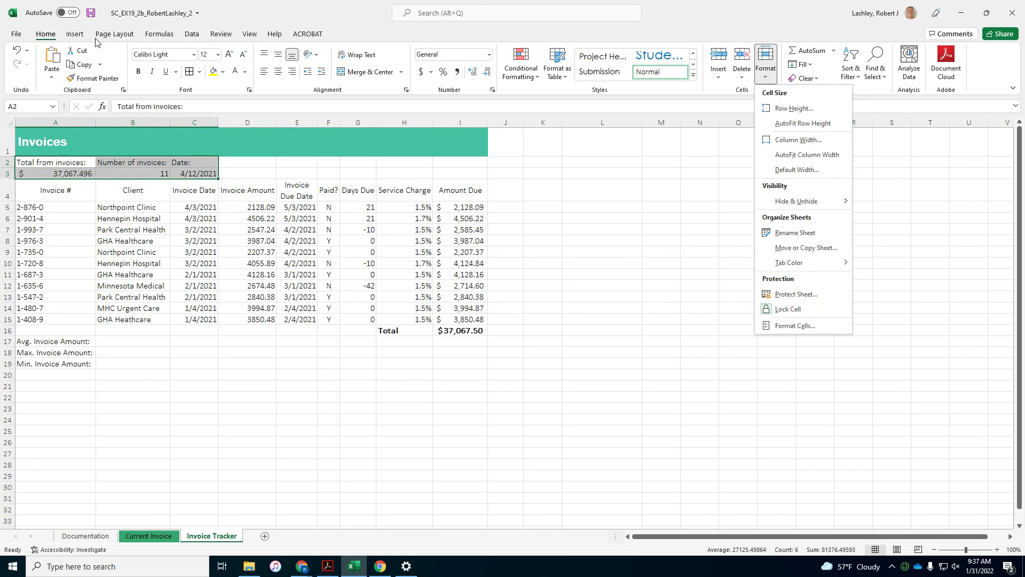
pyautogui.click(79, 37)
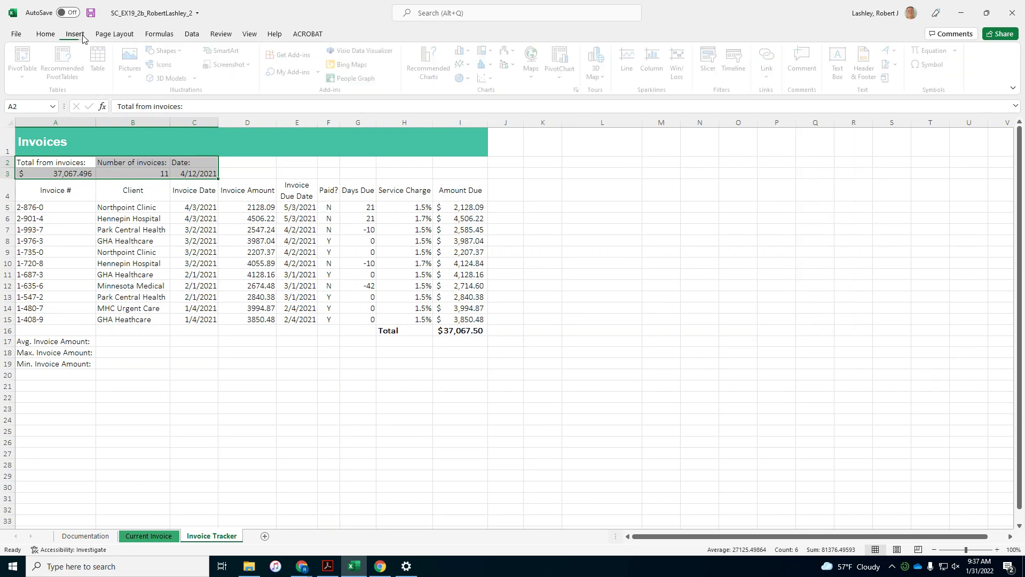
pyautogui.click(113, 35)
pyautogui.click(160, 35)
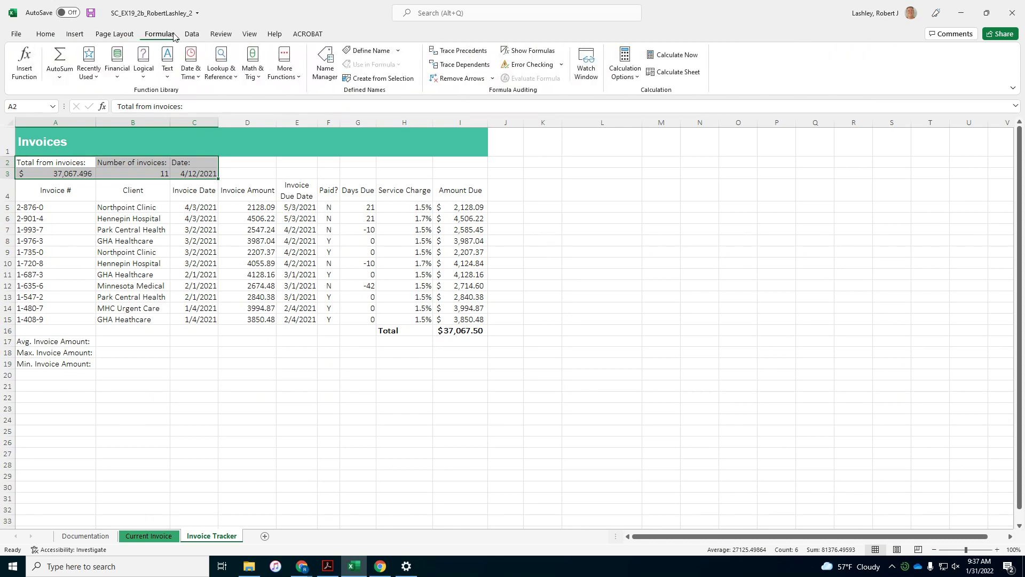
pyautogui.click(192, 34)
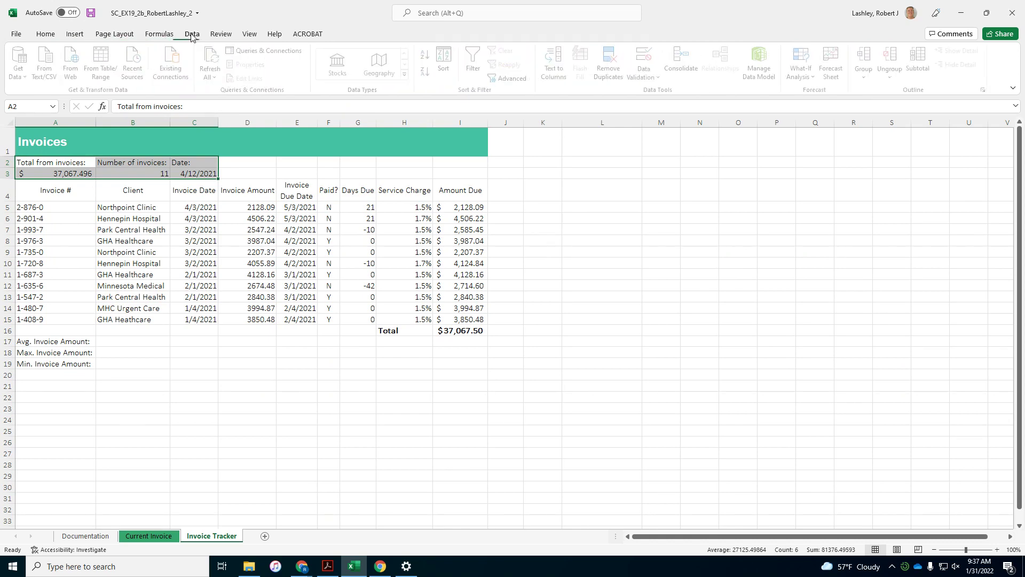
pyautogui.click(235, 36)
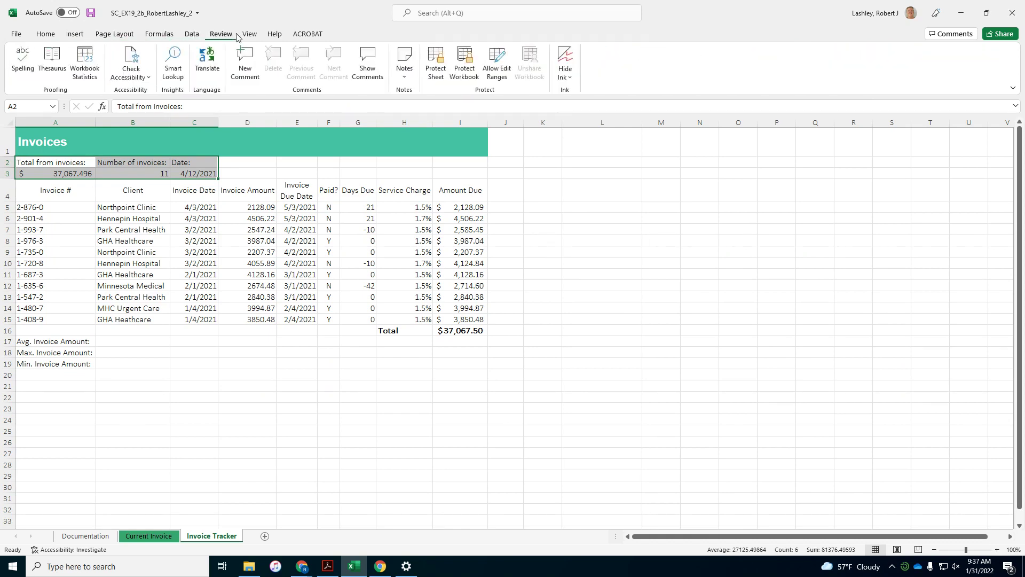
pyautogui.click(53, 36)
pyautogui.click(224, 72)
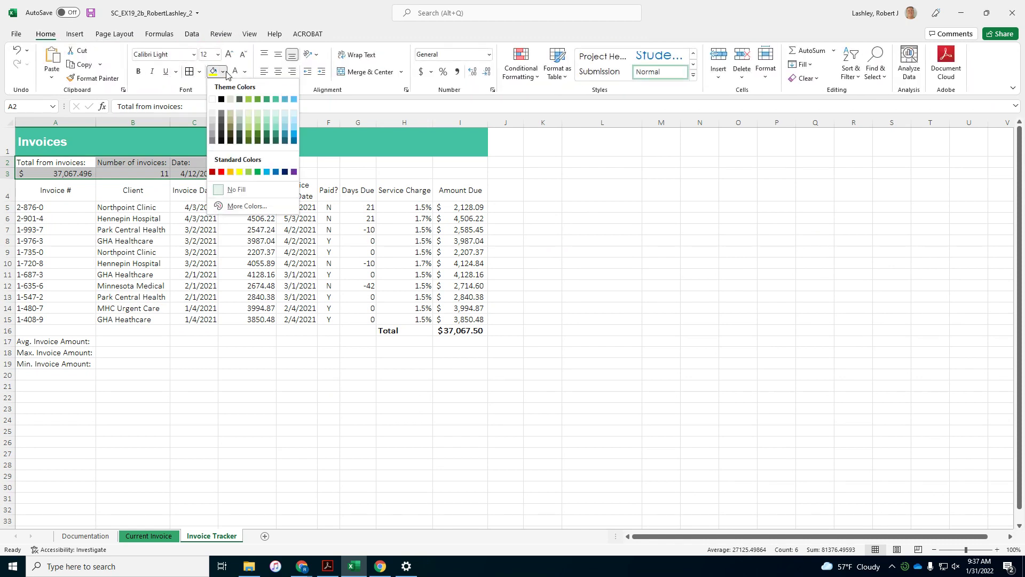
pyautogui.click(265, 115)
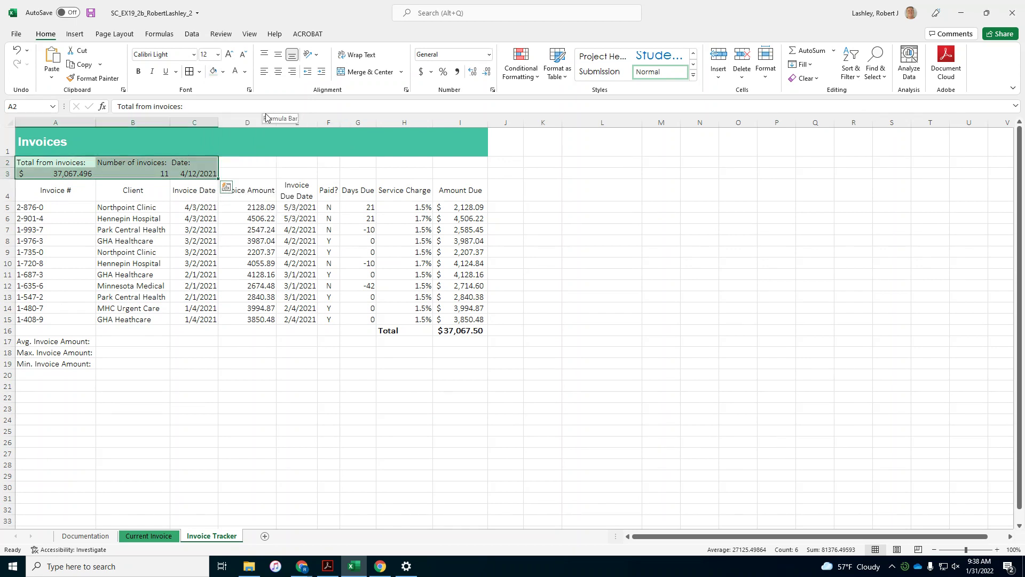
# Step: Show the A3 total with two decimals and style headers A4:I4 as 40% - Accent3
pyautogui.click(77, 174)
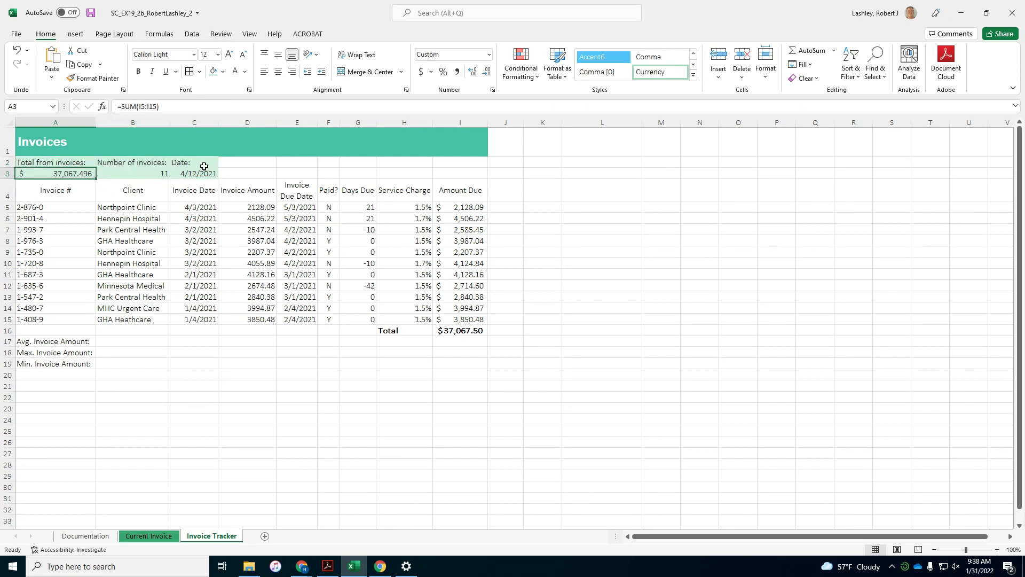
pyautogui.click(489, 75)
pyautogui.click(61, 192)
pyautogui.moveTo(61, 193); pyautogui.dragTo(476, 191)
pyautogui.click(693, 75)
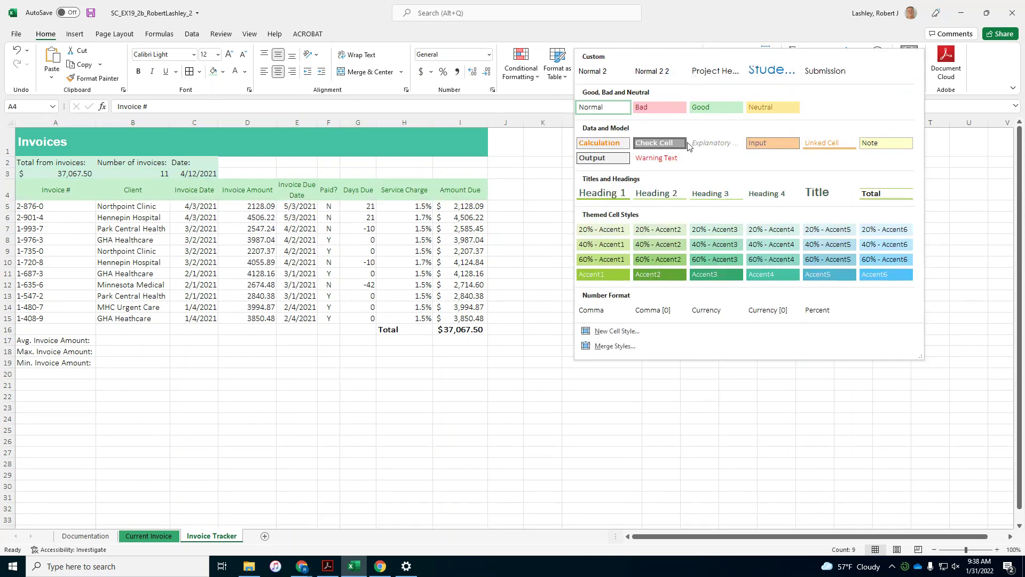
pyautogui.click(721, 246)
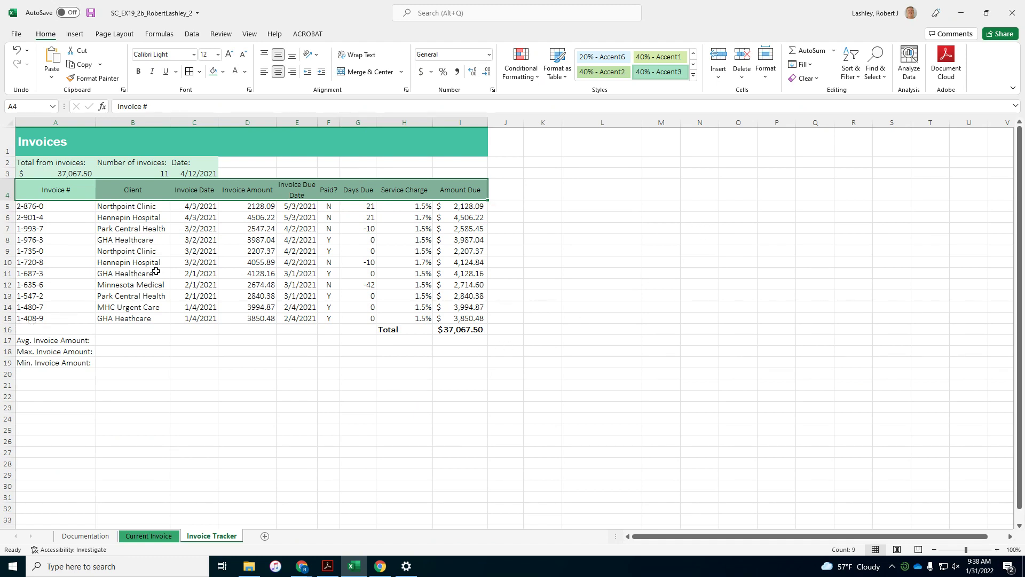
# Step: Apply Accounting number format to the Invoice Amount cells D5:D15
pyautogui.moveTo(267, 209); pyautogui.dragTo(256, 319)
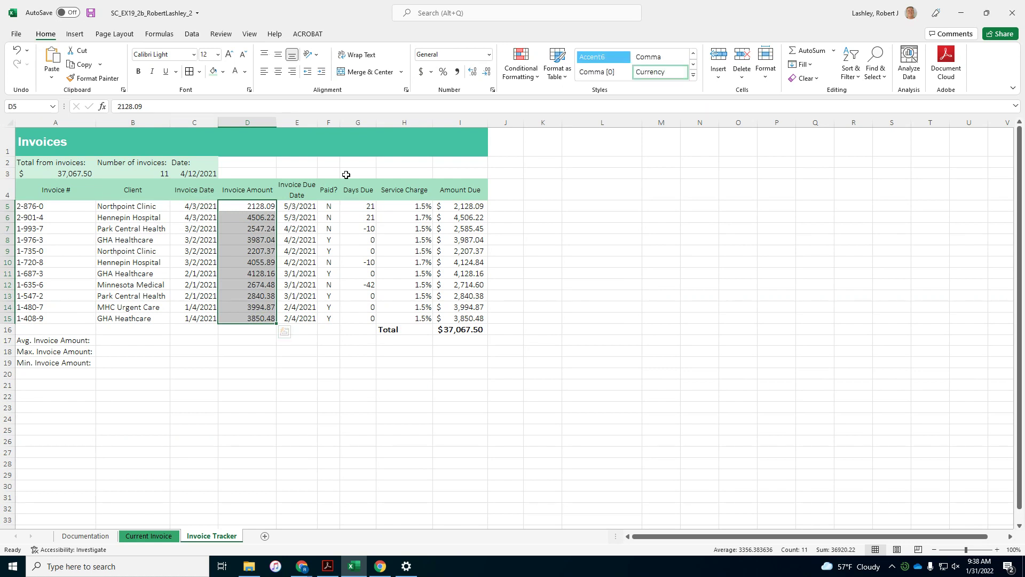
pyautogui.click(488, 54)
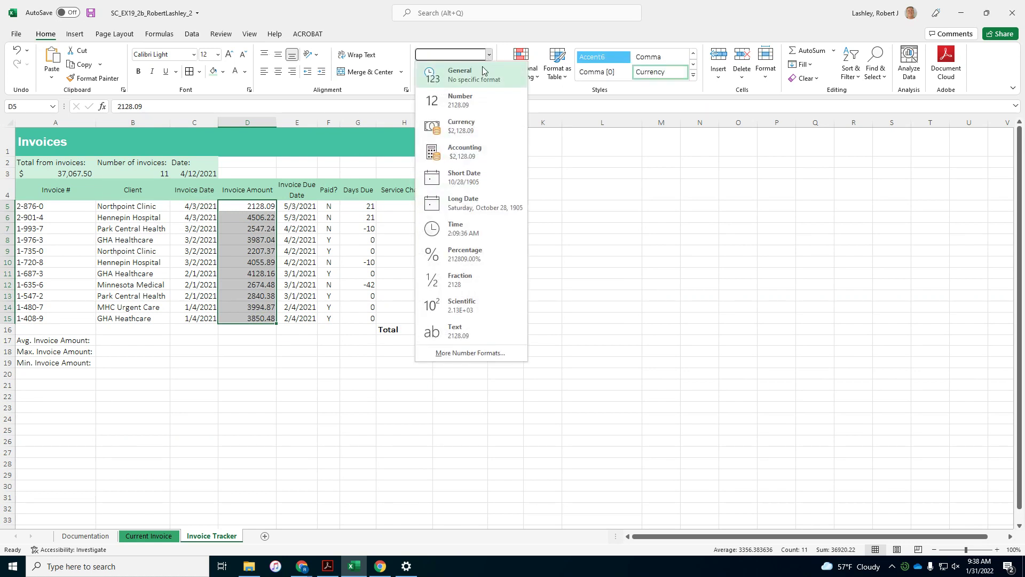
pyautogui.click(476, 143)
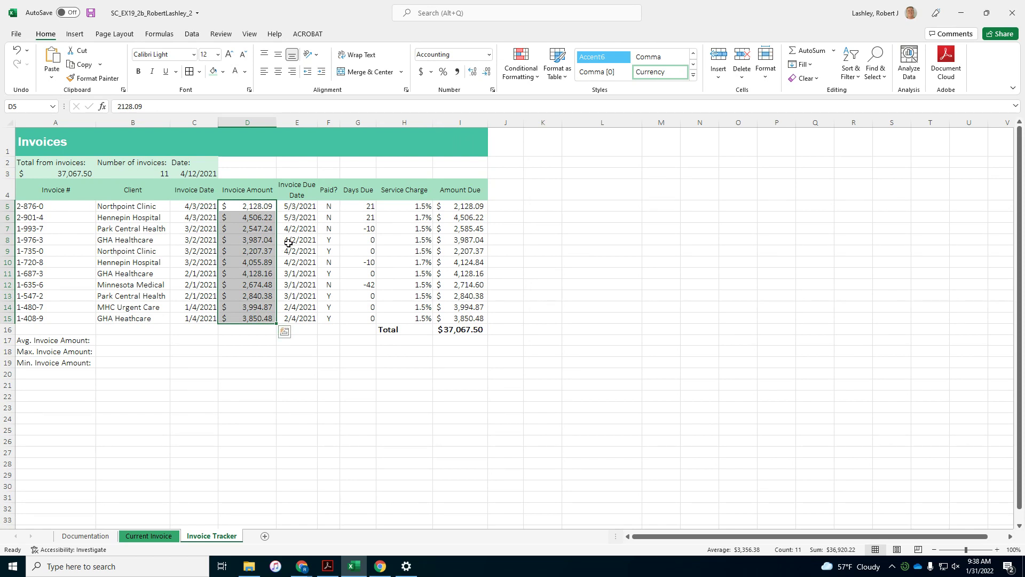
# Step: Add Green Gradient Fill data bars to the invoice amounts in D5:D15
pyautogui.click(522, 74)
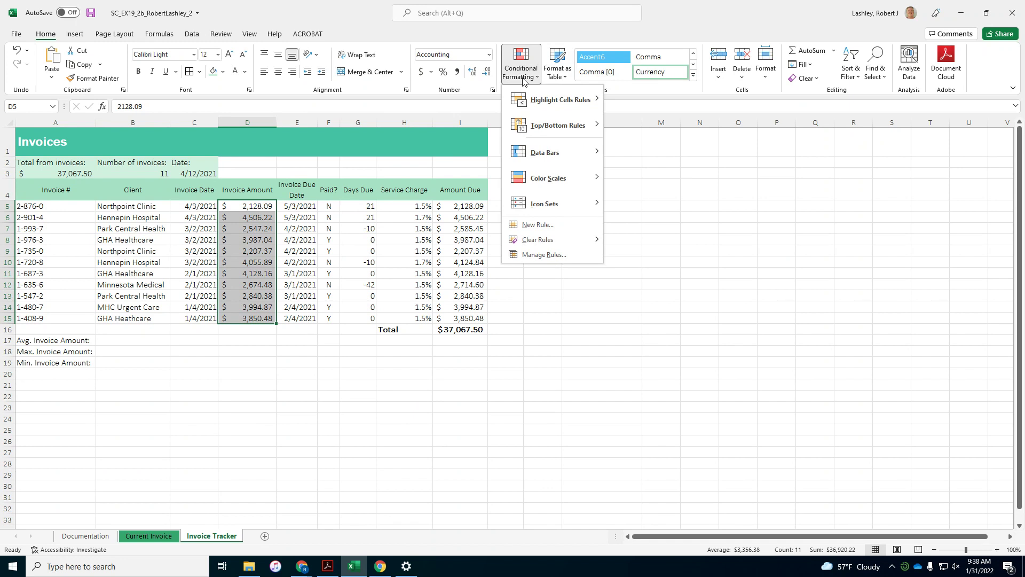
pyautogui.moveTo(559, 153)
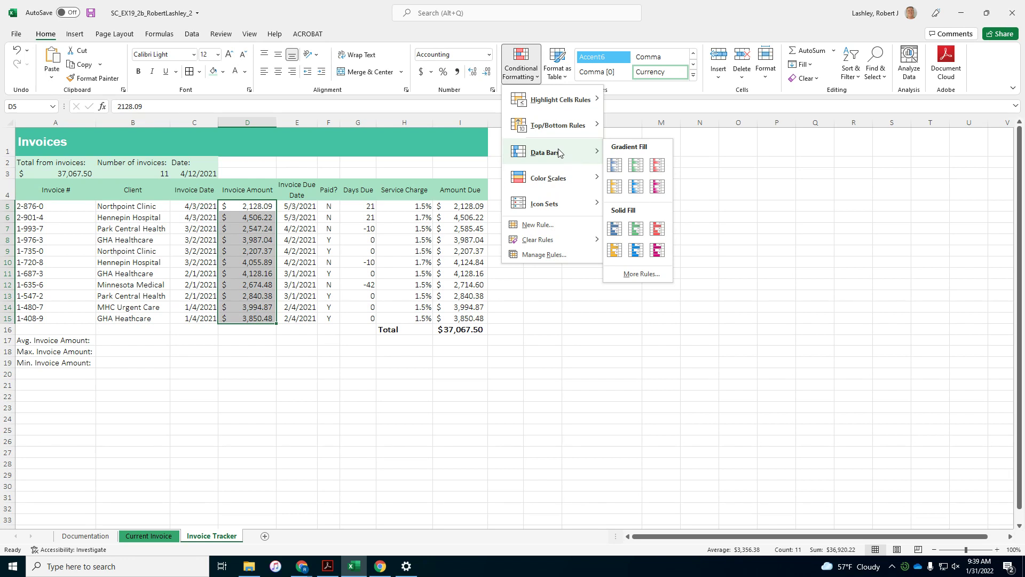
pyautogui.click(634, 166)
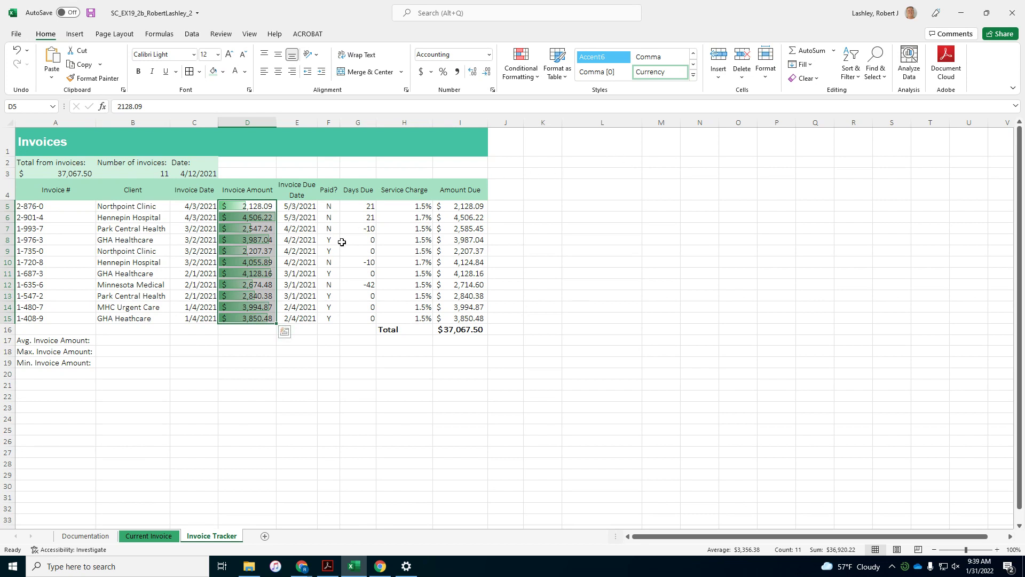
pyautogui.moveTo(331, 208); pyautogui.dragTo(329, 320)
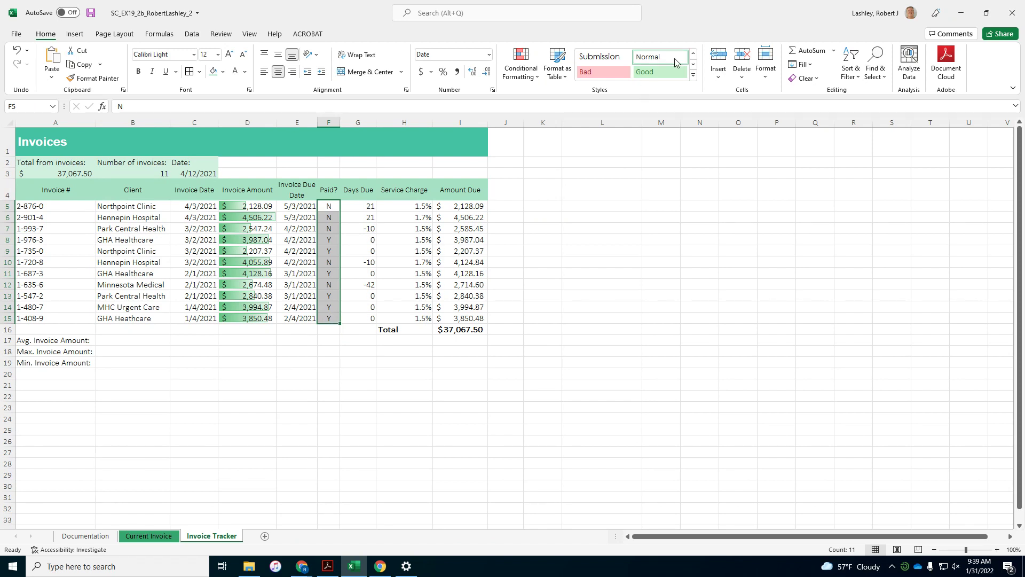
# Step: Add an Equal To N rule on F5:F15 with Light Red Fill and Dark Red Text
pyautogui.click(534, 79)
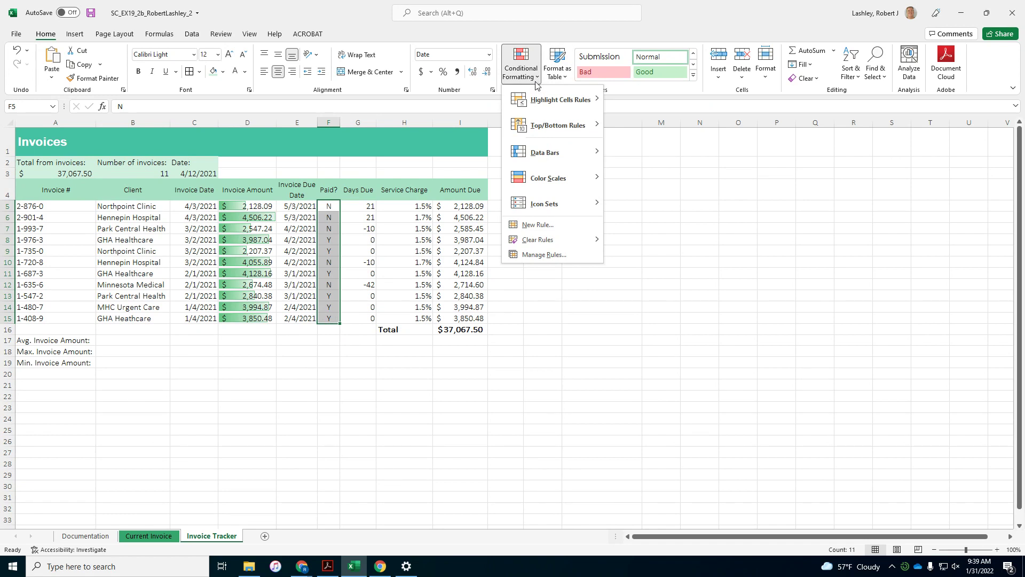
pyautogui.moveTo(549, 123)
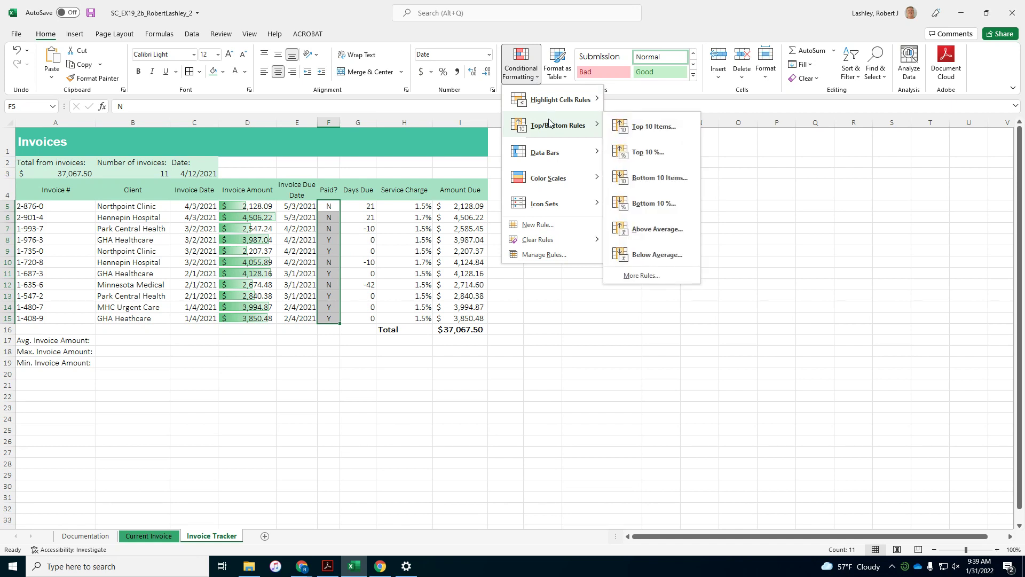
pyautogui.moveTo(555, 100)
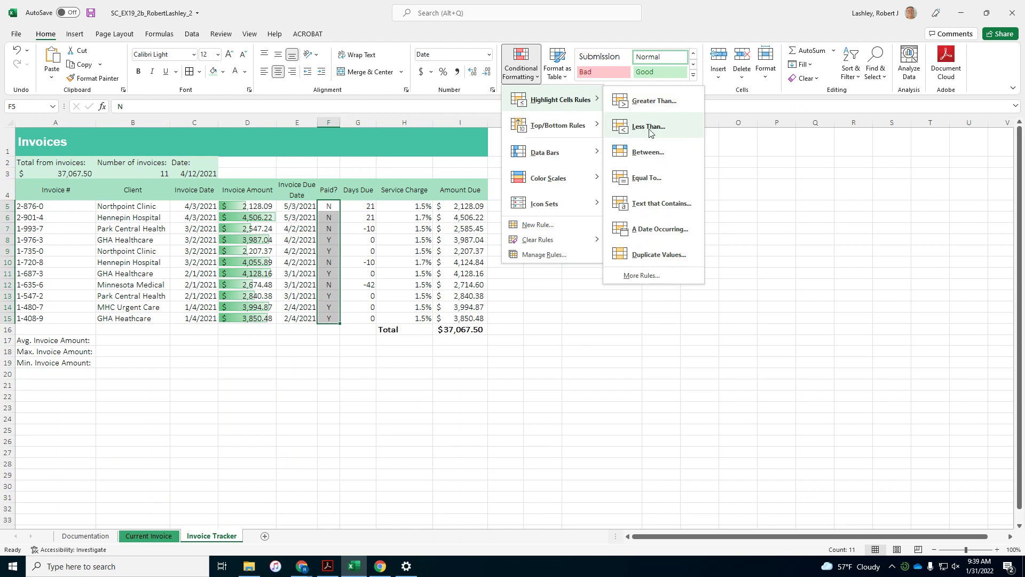
pyautogui.click(646, 177)
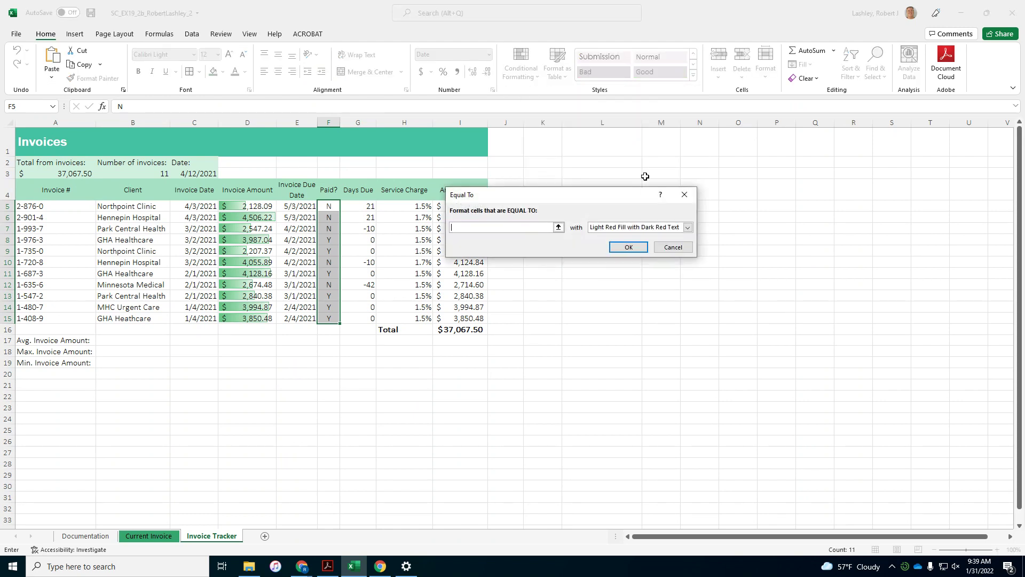
pyautogui.write('N')
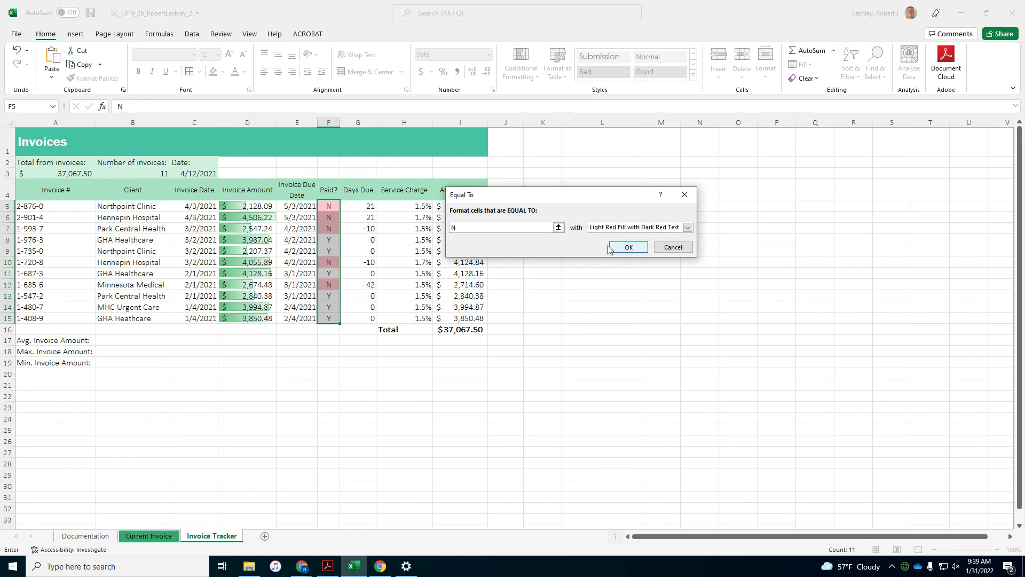
pyautogui.click(647, 247)
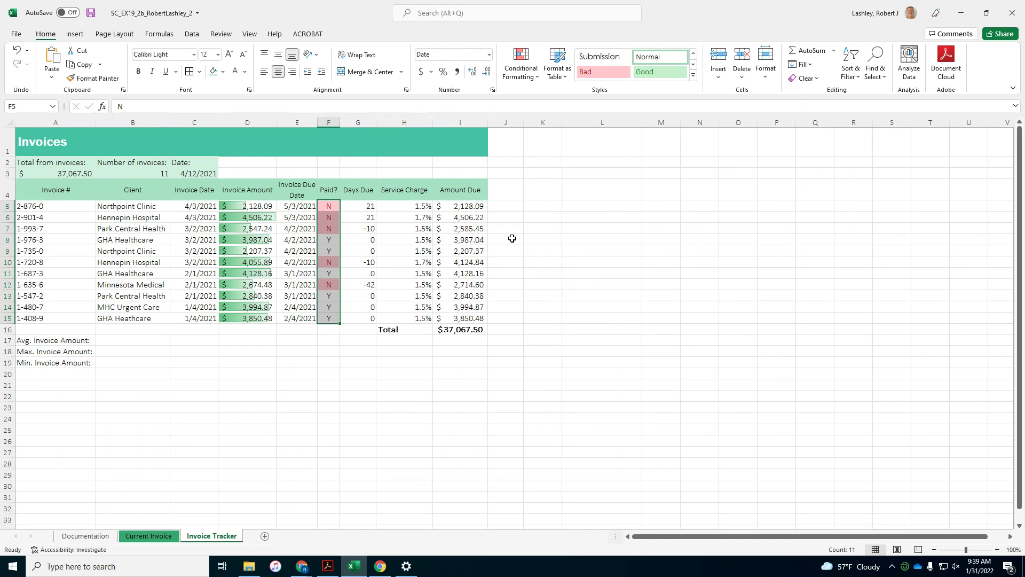
pyautogui.click(133, 340)
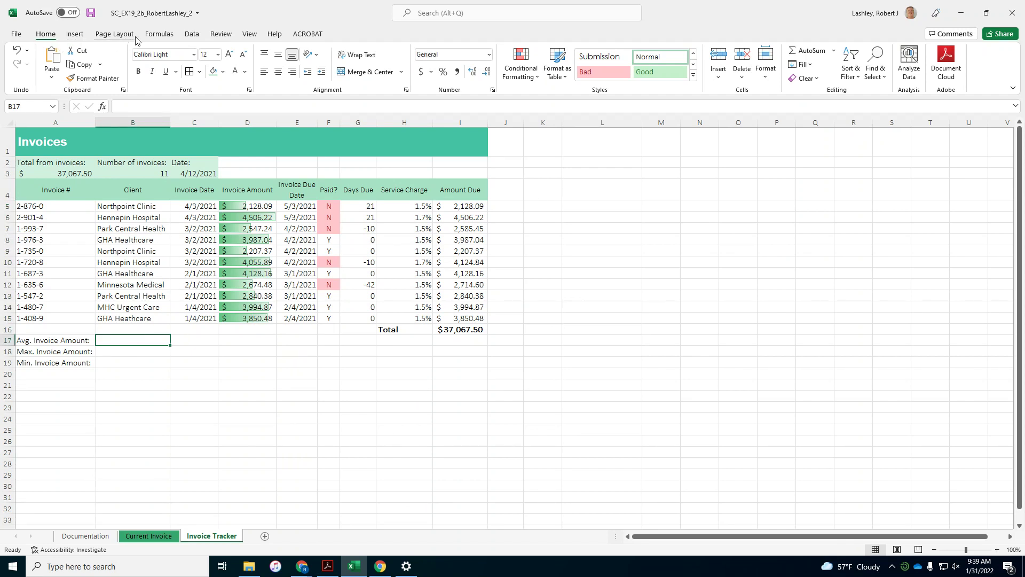
# Step: Enter AVERAGE, MAX and MIN of D5:D15 in B17, B18 and B19
pyautogui.click(834, 56)
pyautogui.click(827, 84)
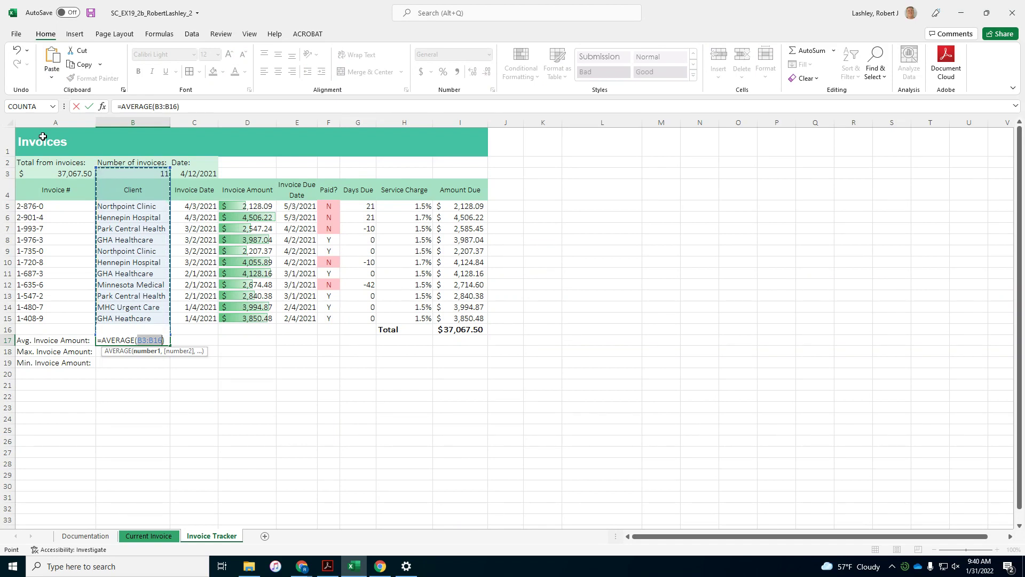
pyautogui.moveTo(101, 206); pyautogui.dragTo(122, 318)
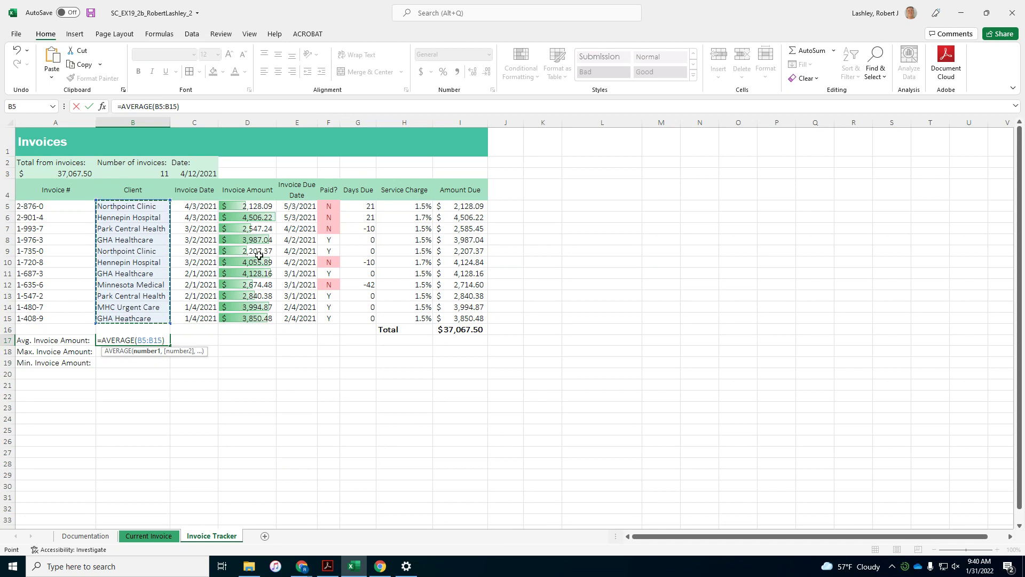
pyautogui.moveTo(248, 206); pyautogui.dragTo(247, 318)
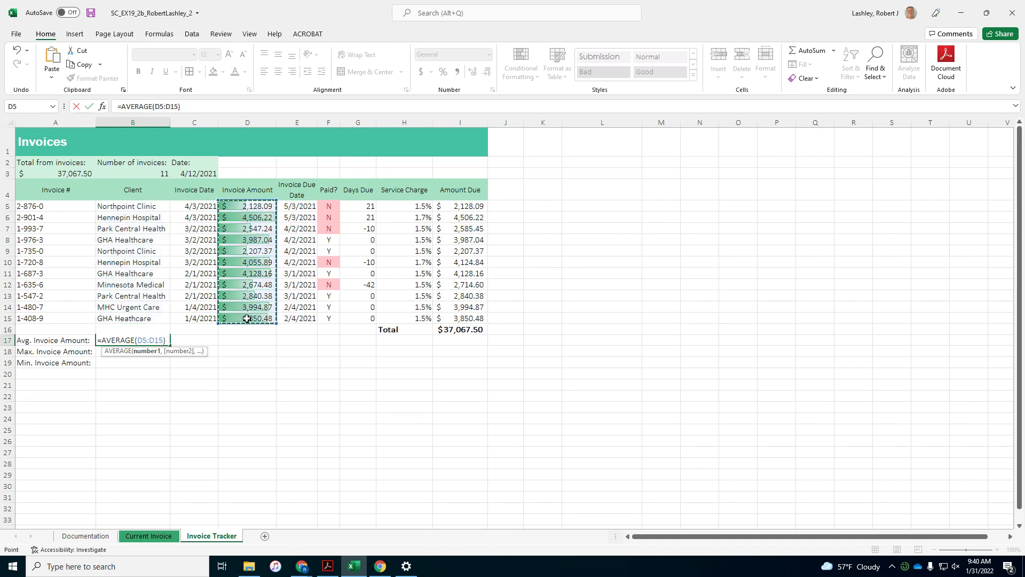
pyautogui.press('Return')
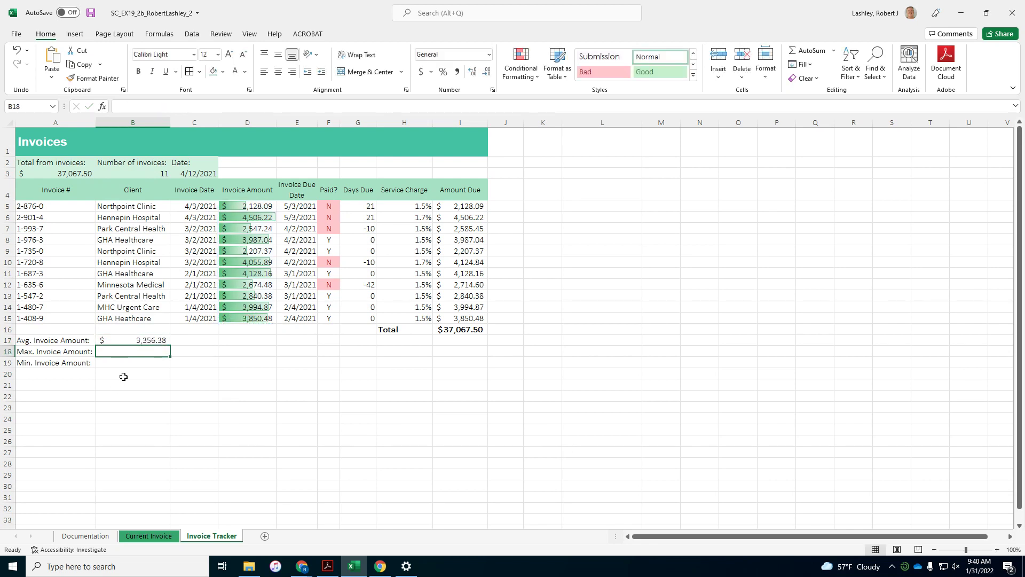
pyautogui.click(836, 51)
pyautogui.click(830, 106)
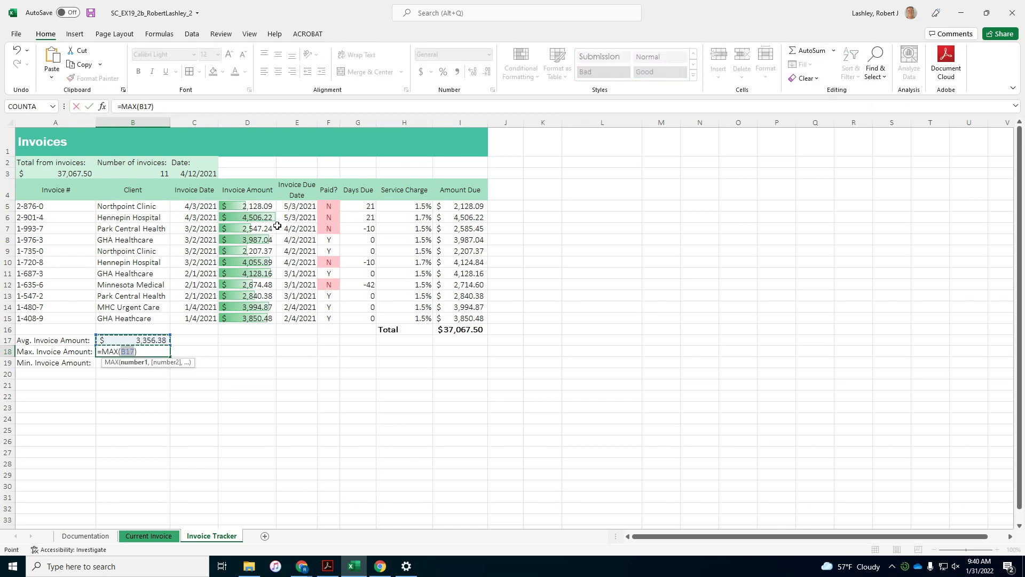
pyautogui.moveTo(258, 207); pyautogui.dragTo(251, 318)
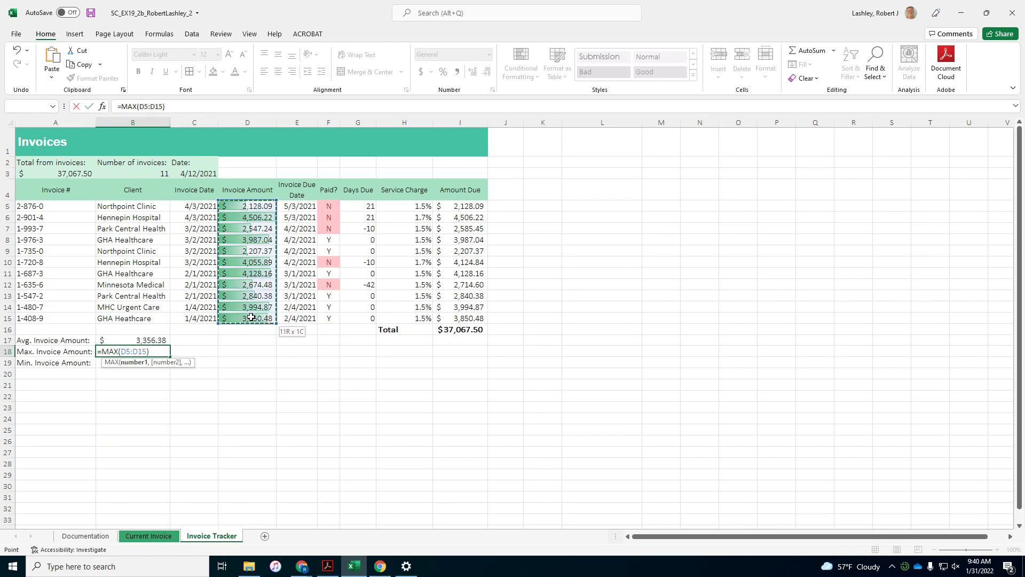
pyautogui.press('Return')
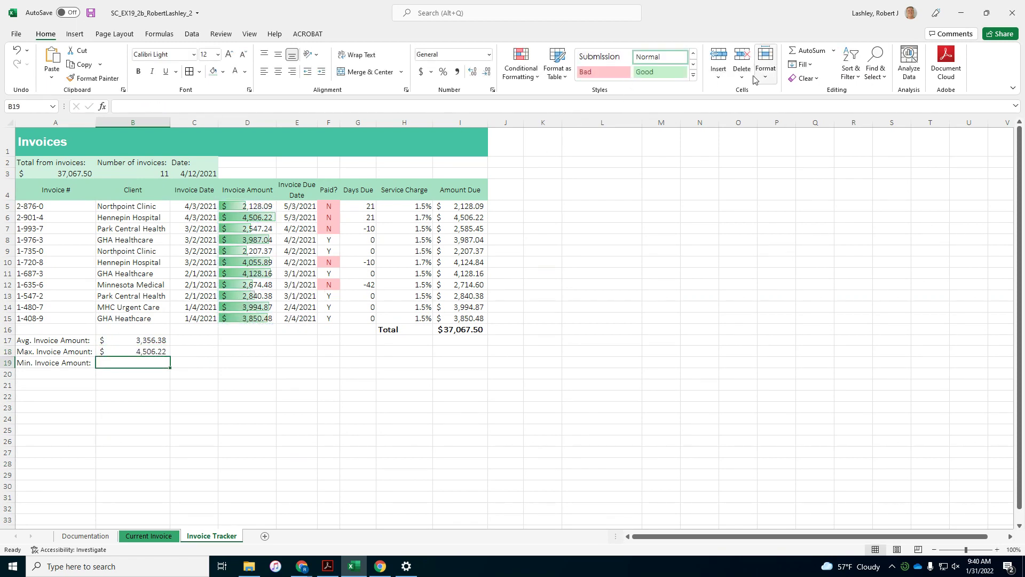
pyautogui.click(833, 50)
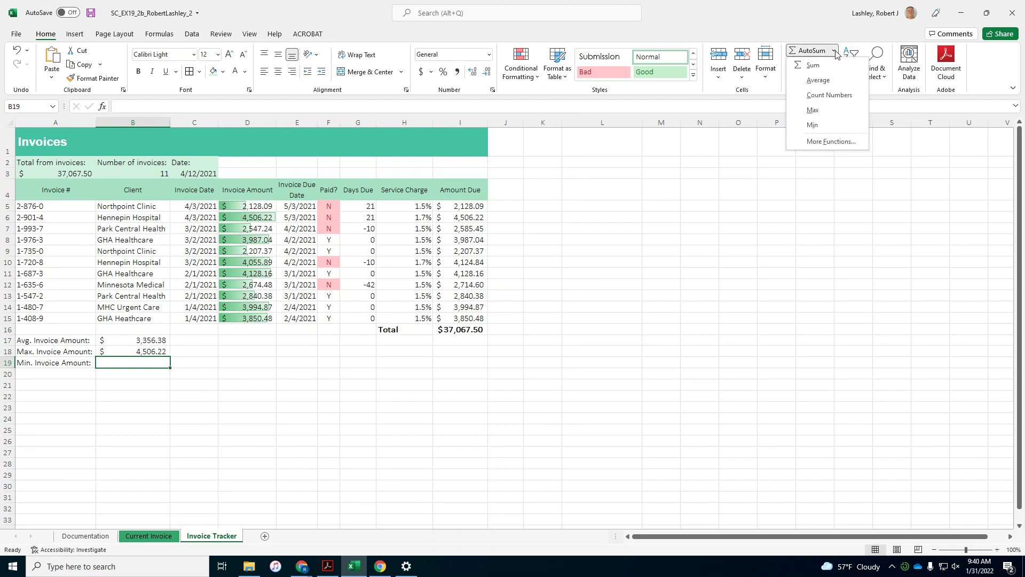
pyautogui.click(825, 125)
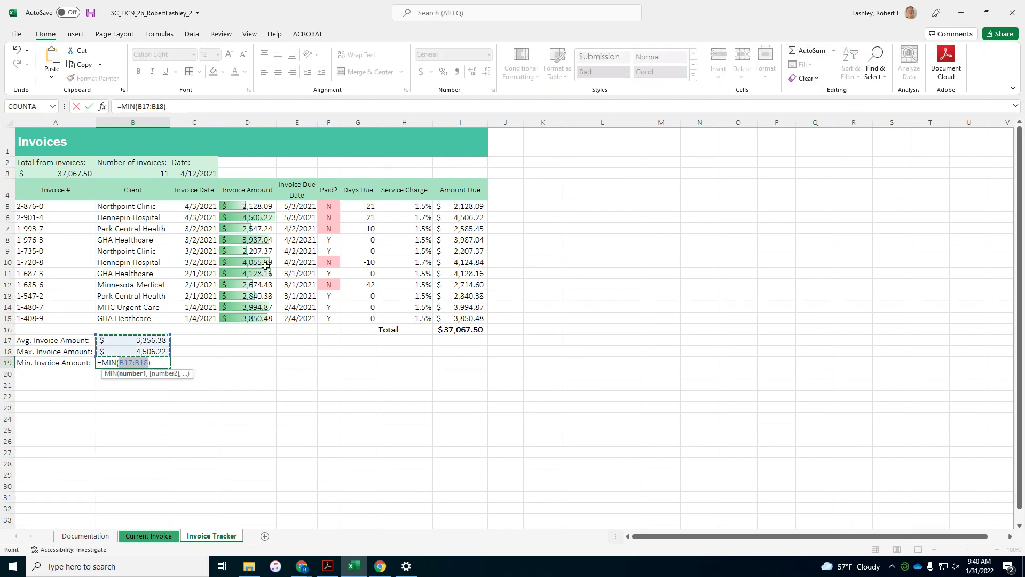
pyautogui.moveTo(252, 208); pyautogui.dragTo(241, 317)
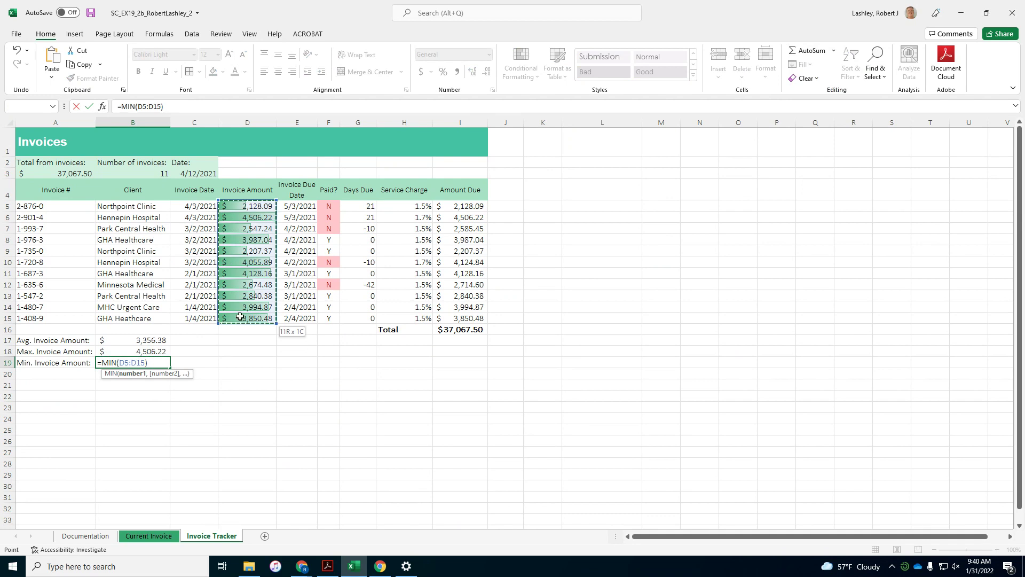
pyautogui.press('Return')
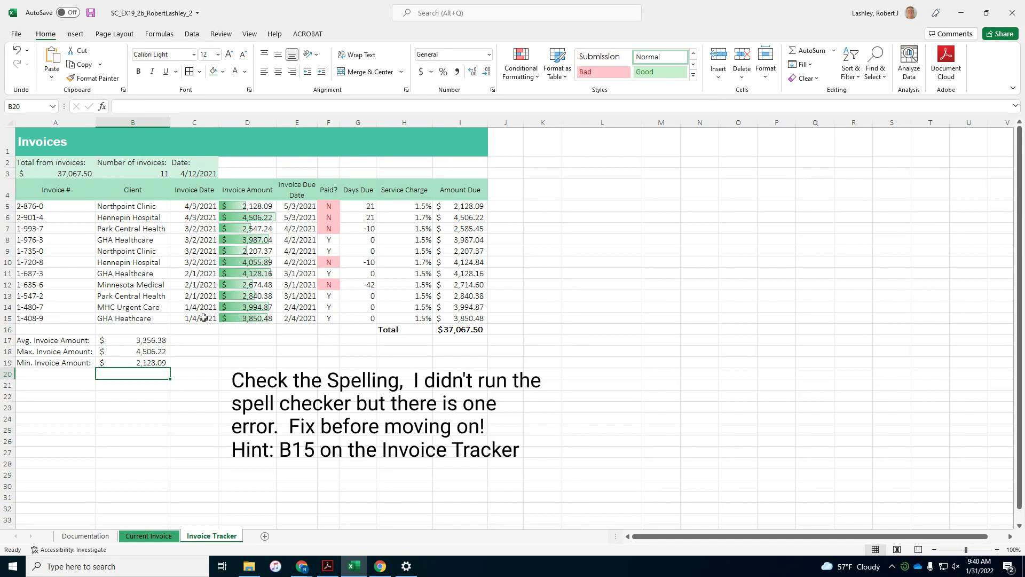
# Step: Set the Invoice Tracker sheet tab colour to Green, Accent 3
pyautogui.rightClick(207, 536)
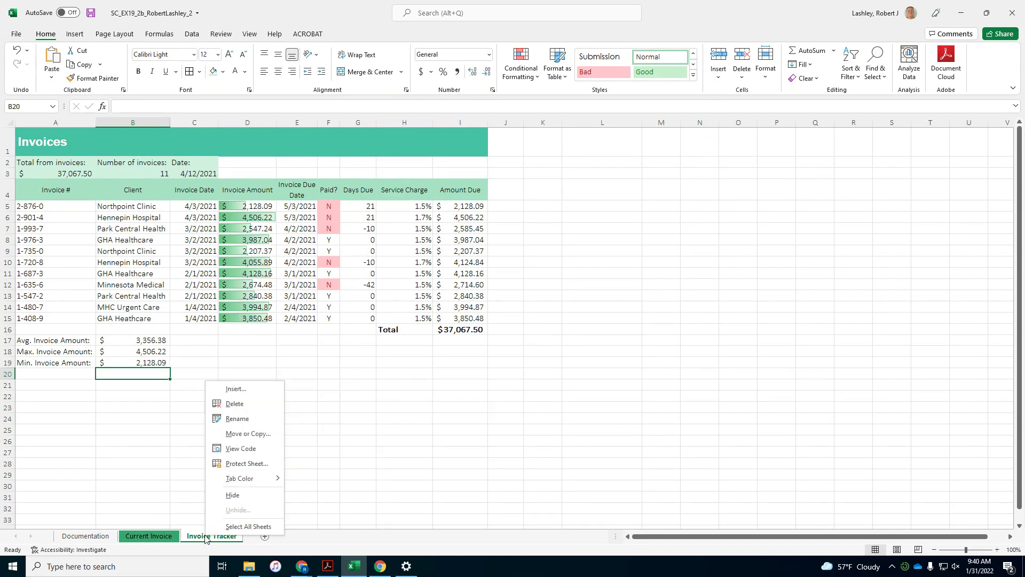
pyautogui.moveTo(239, 479)
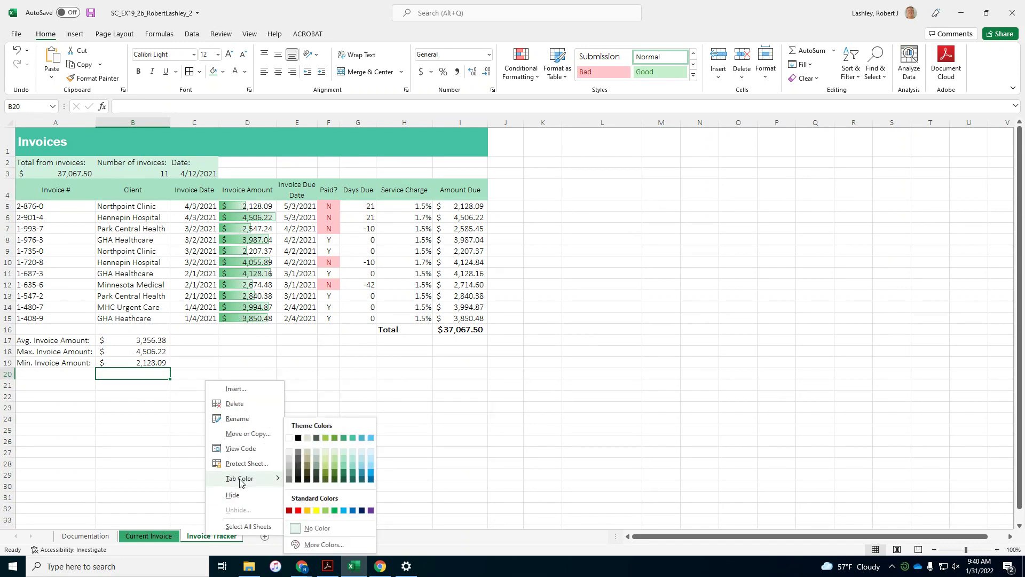
pyautogui.click(343, 438)
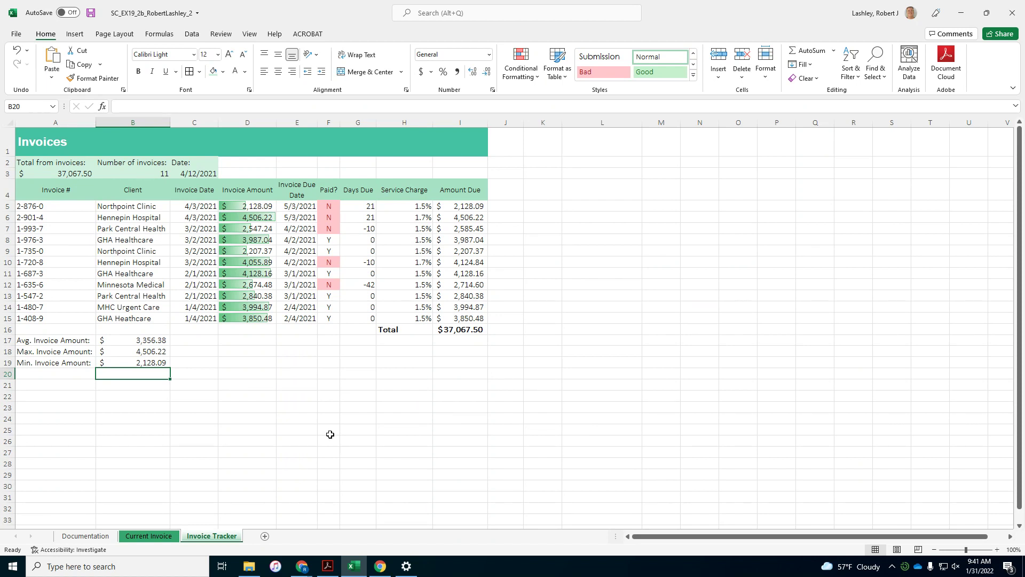
# Step: Glance at the Current Invoice sheet, return to Invoice Tracker, and open the File backstage to save
pyautogui.click(160, 536)
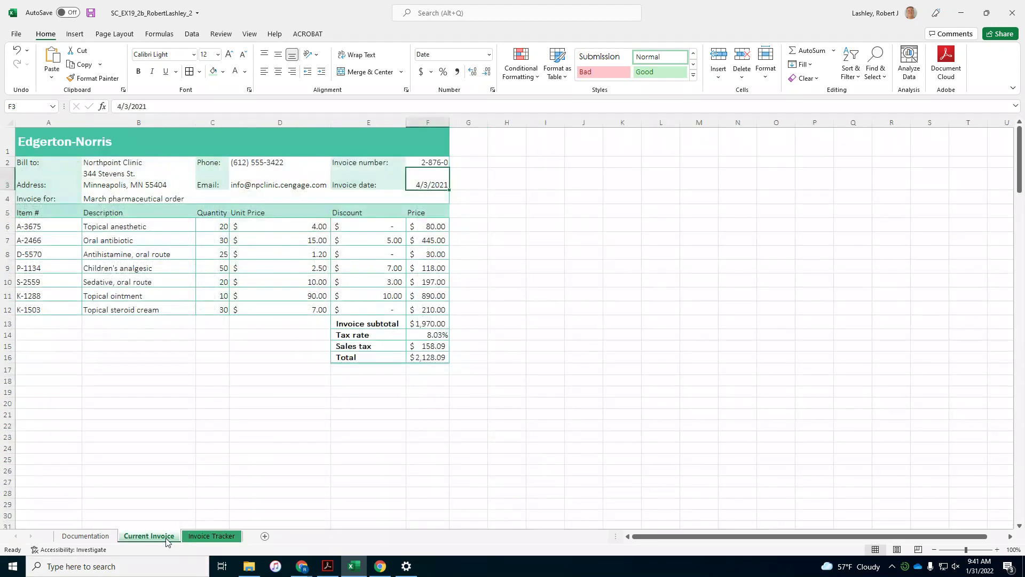
pyautogui.click(215, 536)
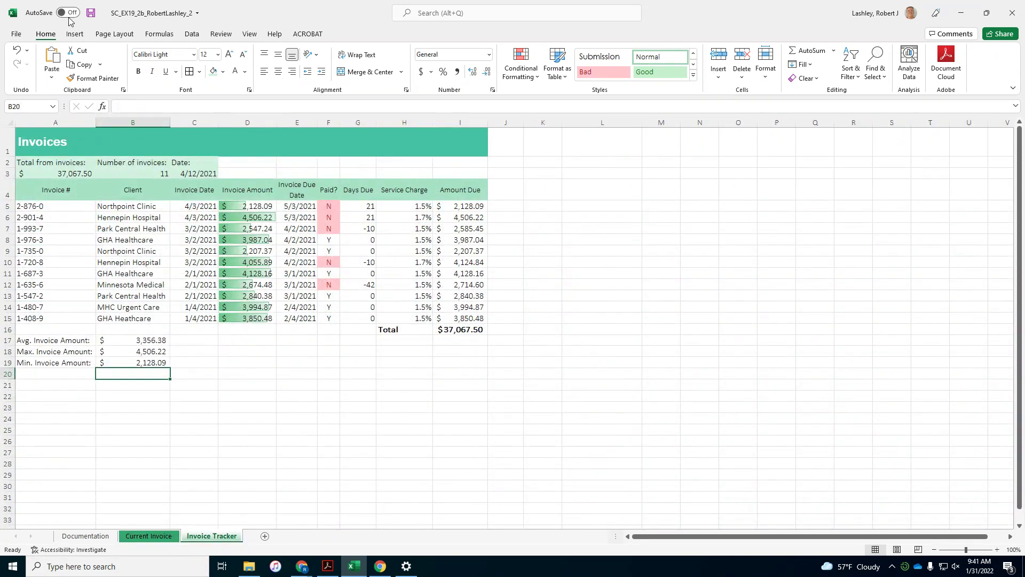
pyautogui.click(24, 38)
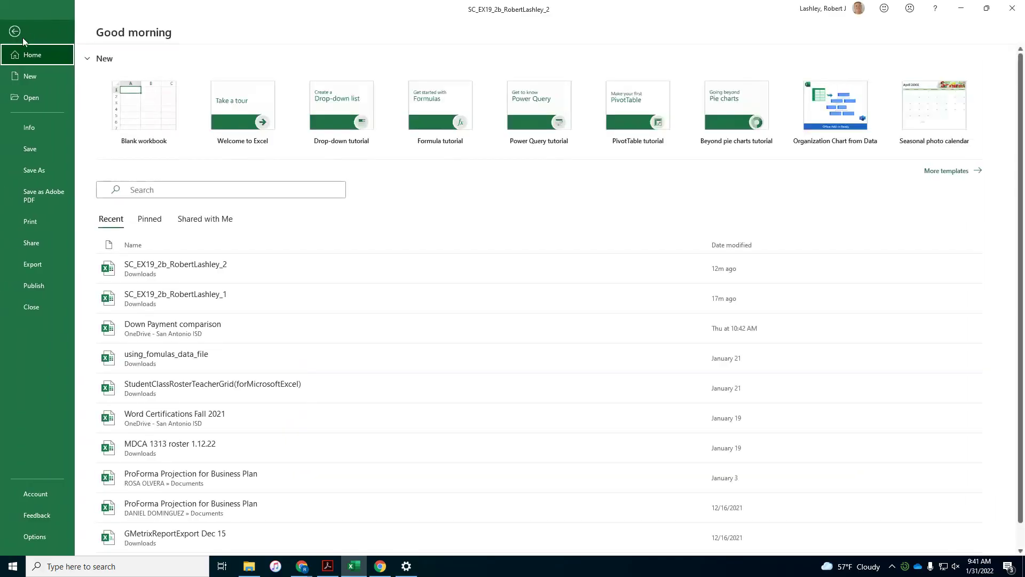